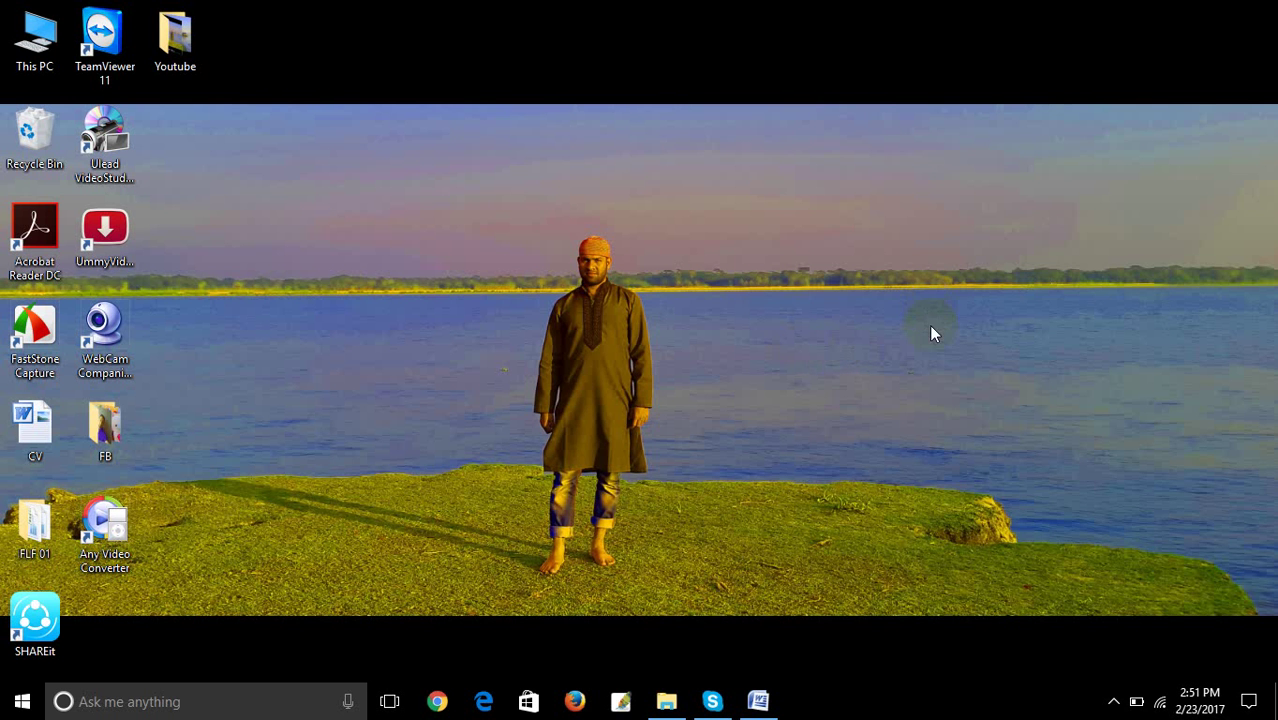
- Open Microsoft Office Word 2007 in a maximized window and enter the sample text "db;kjvkjdnvlkvkvlkdjfldf" in the blank document
{"action": "left_click", "coordinate": [787, 579]}
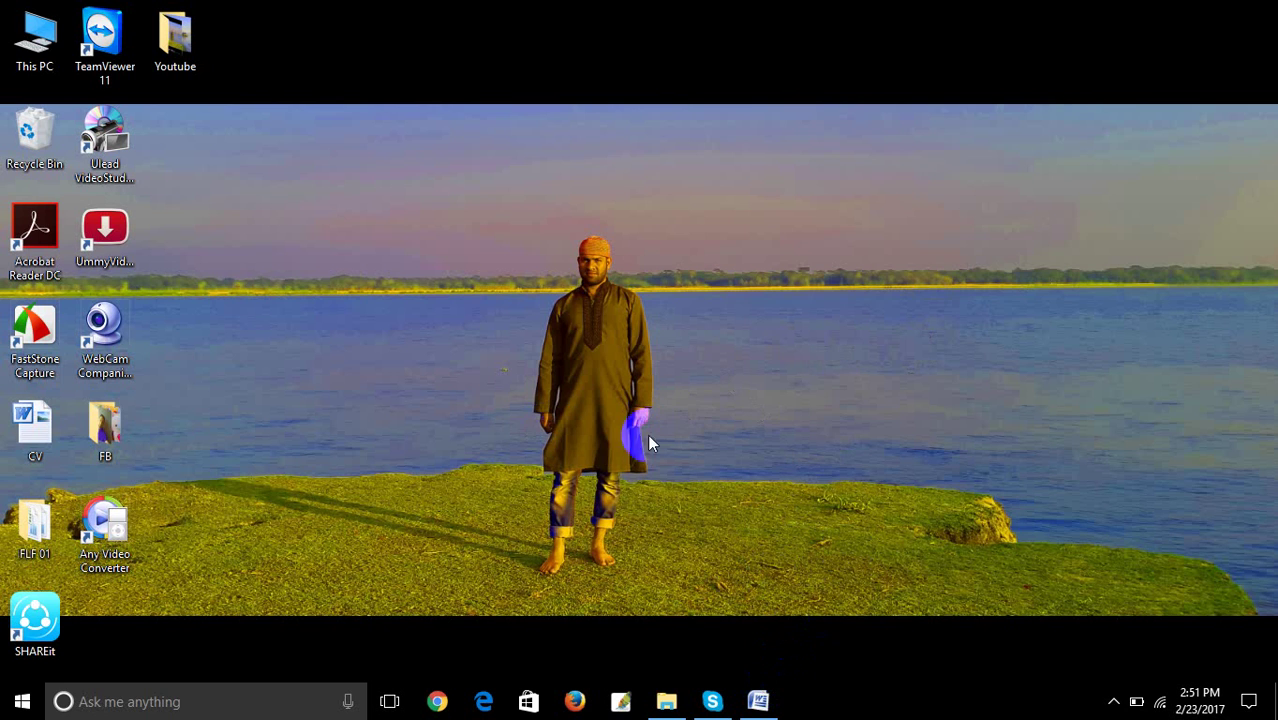
{"action": "left_click", "coordinate": [22, 700]}
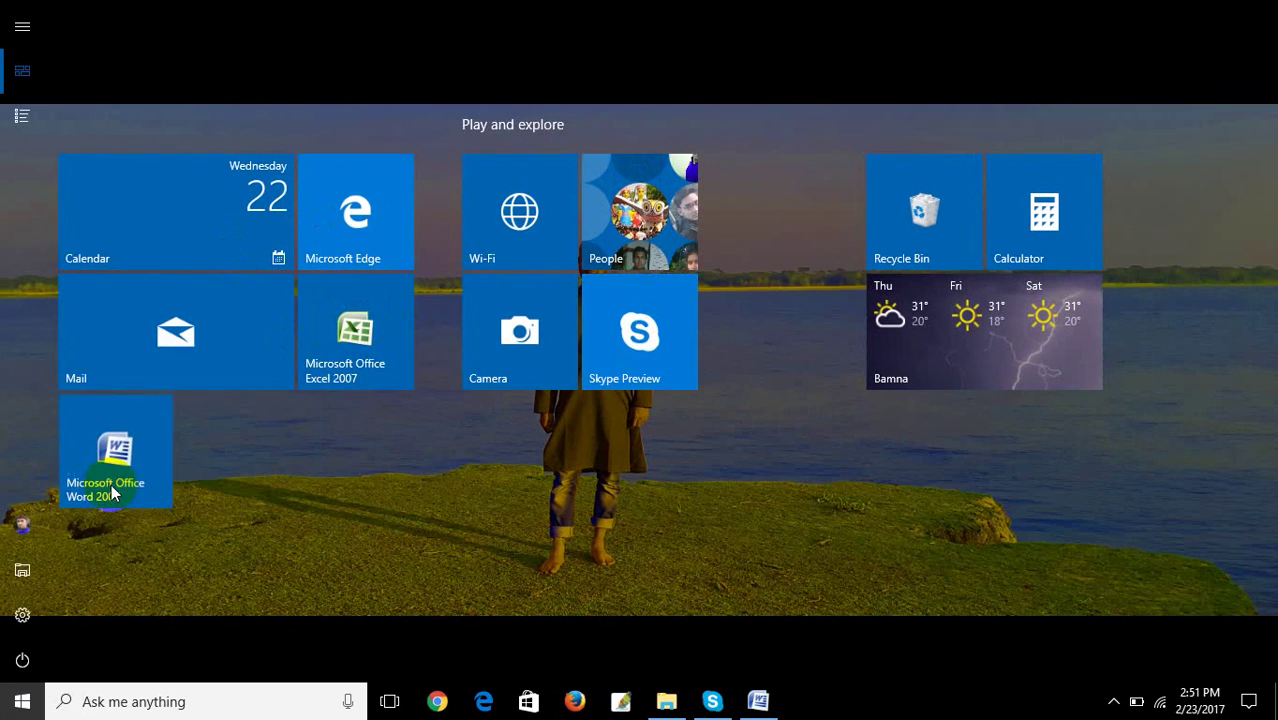
{"action": "left_click", "coordinate": [111, 490]}
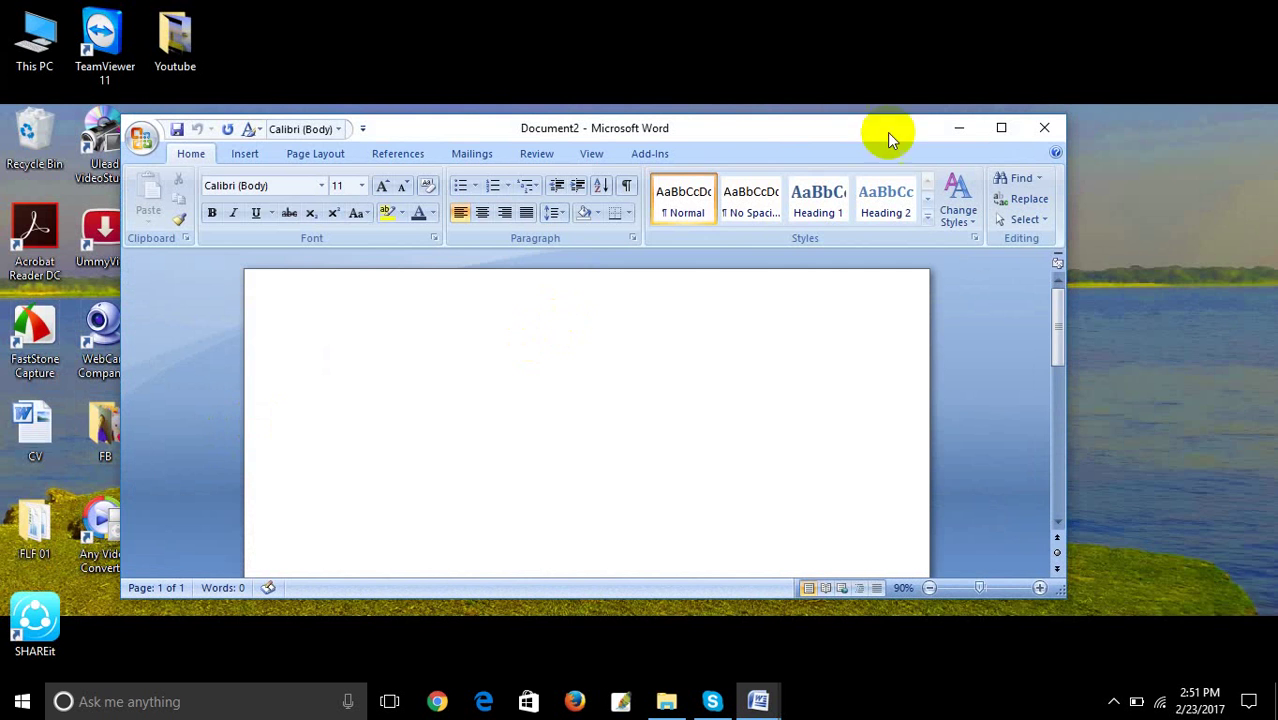
{"action": "left_click", "coordinate": [1001, 127]}
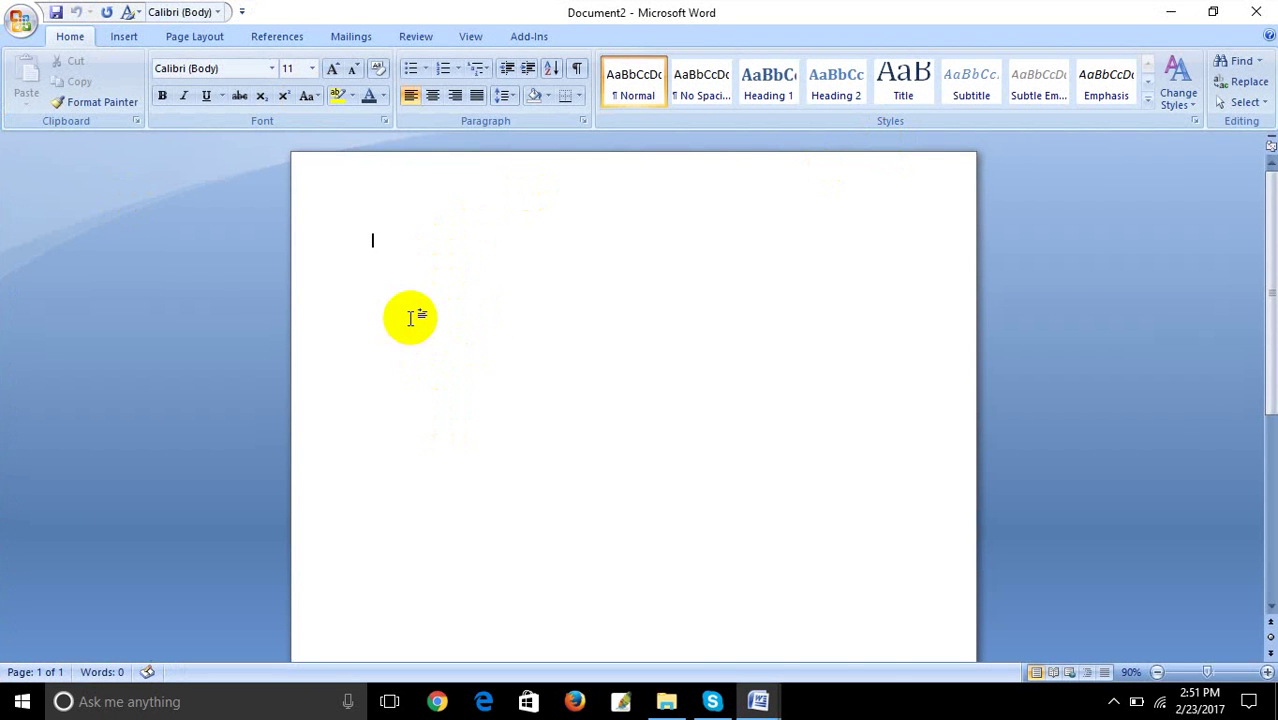
{"action": "type", "text": "db;kjvkjdnvlkvkvlkdjfldf"}
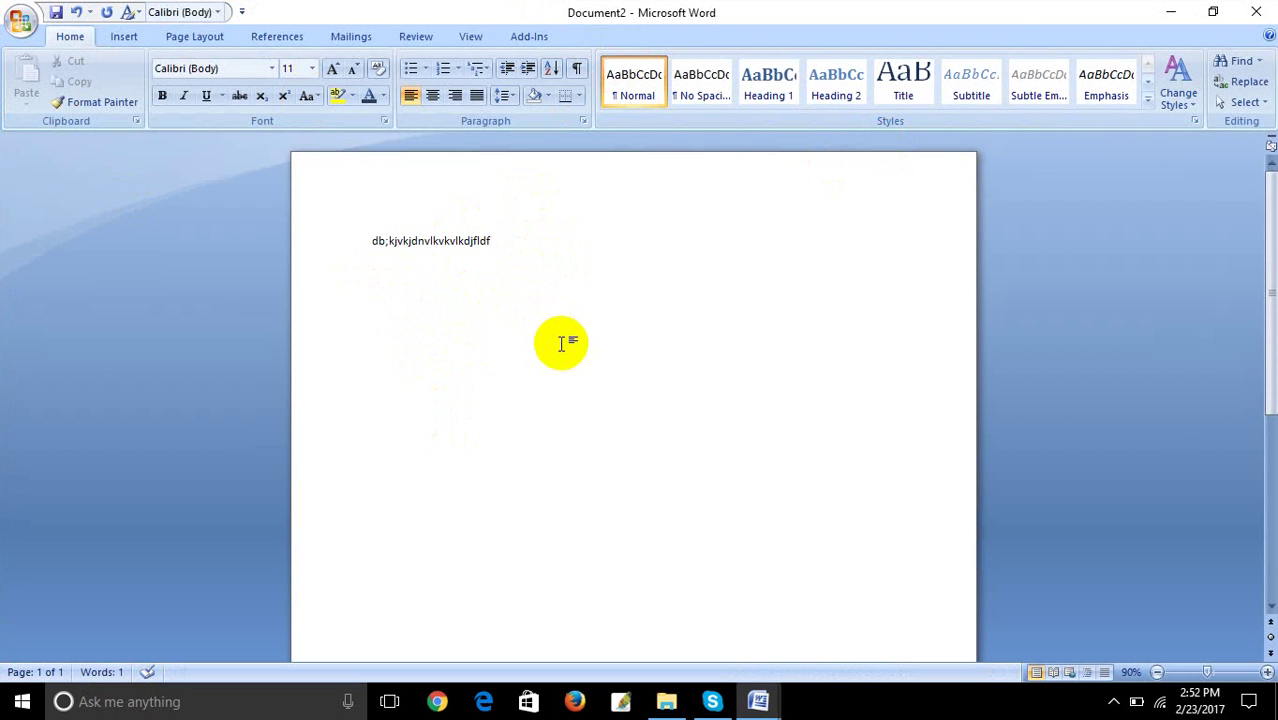
- Print the document with the Microsoft Print to PDF printer, saving the output as DD in the Documents folder
{"action": "left_click", "coordinate": [16, 24]}
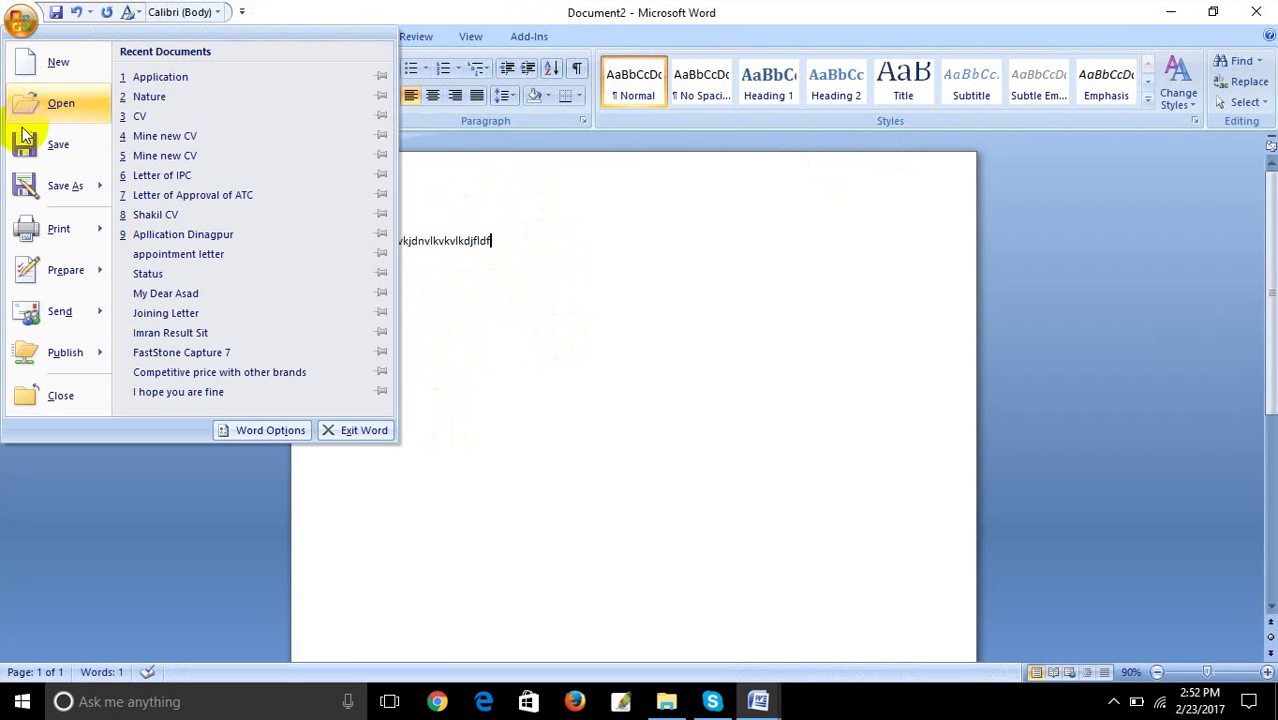
{"action": "mouse_move", "coordinate": [42, 233]}
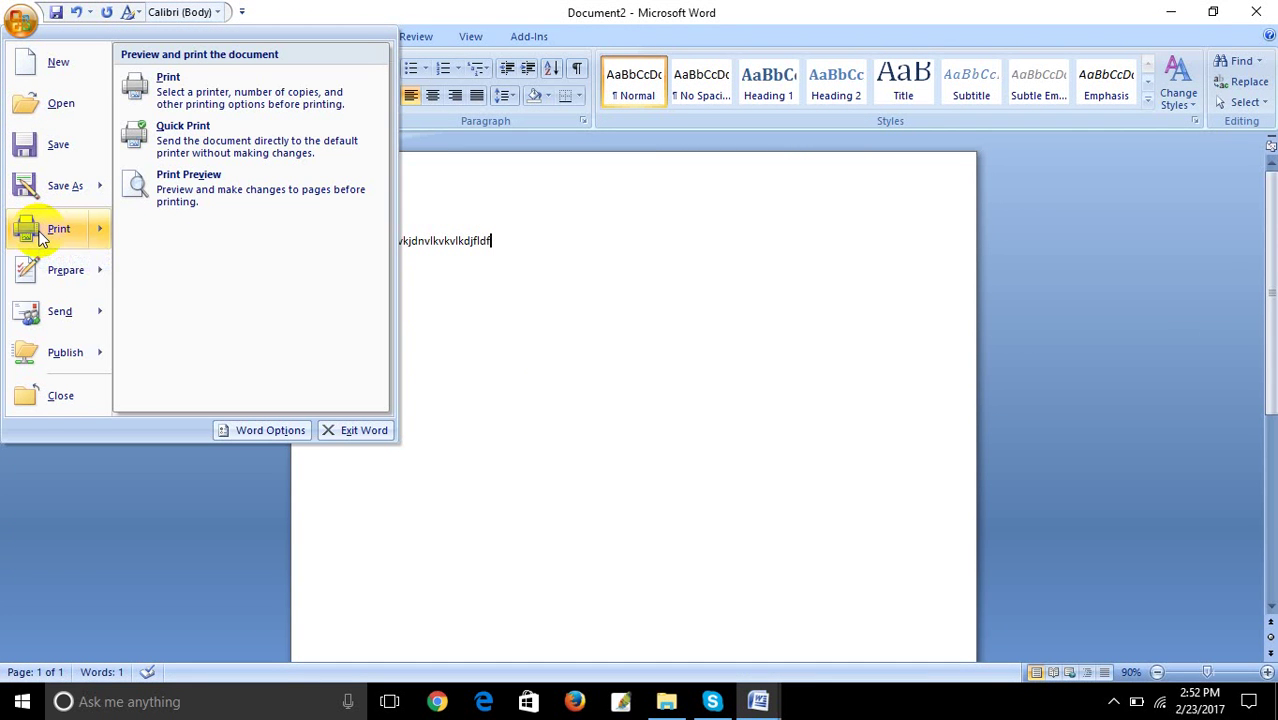
{"action": "left_click", "coordinate": [185, 100]}
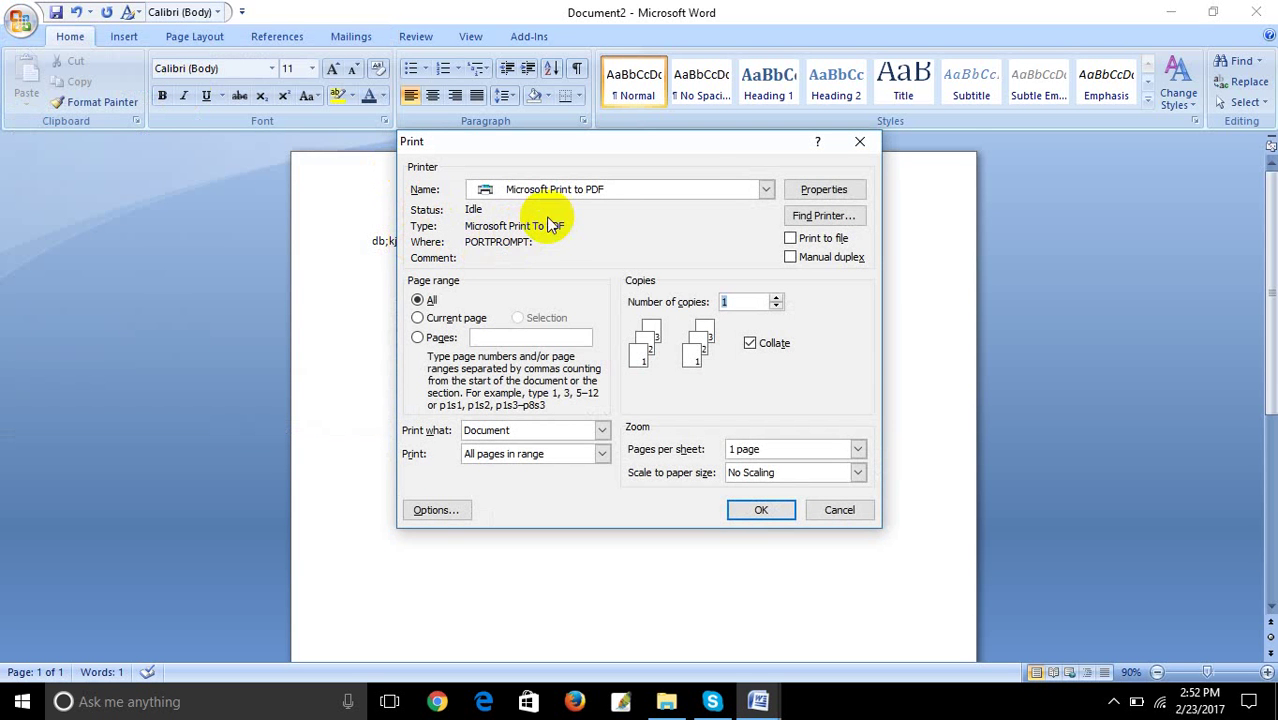
{"action": "left_click", "coordinate": [767, 190]}
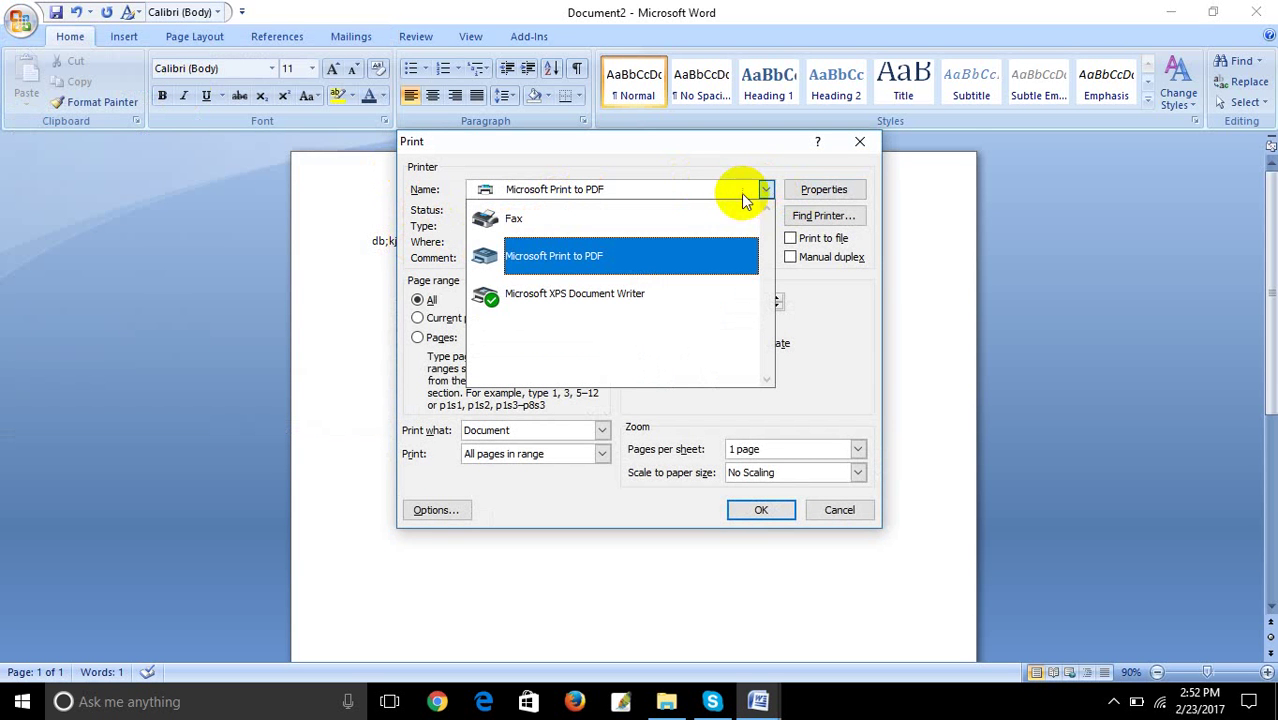
{"action": "left_click", "coordinate": [614, 270]}
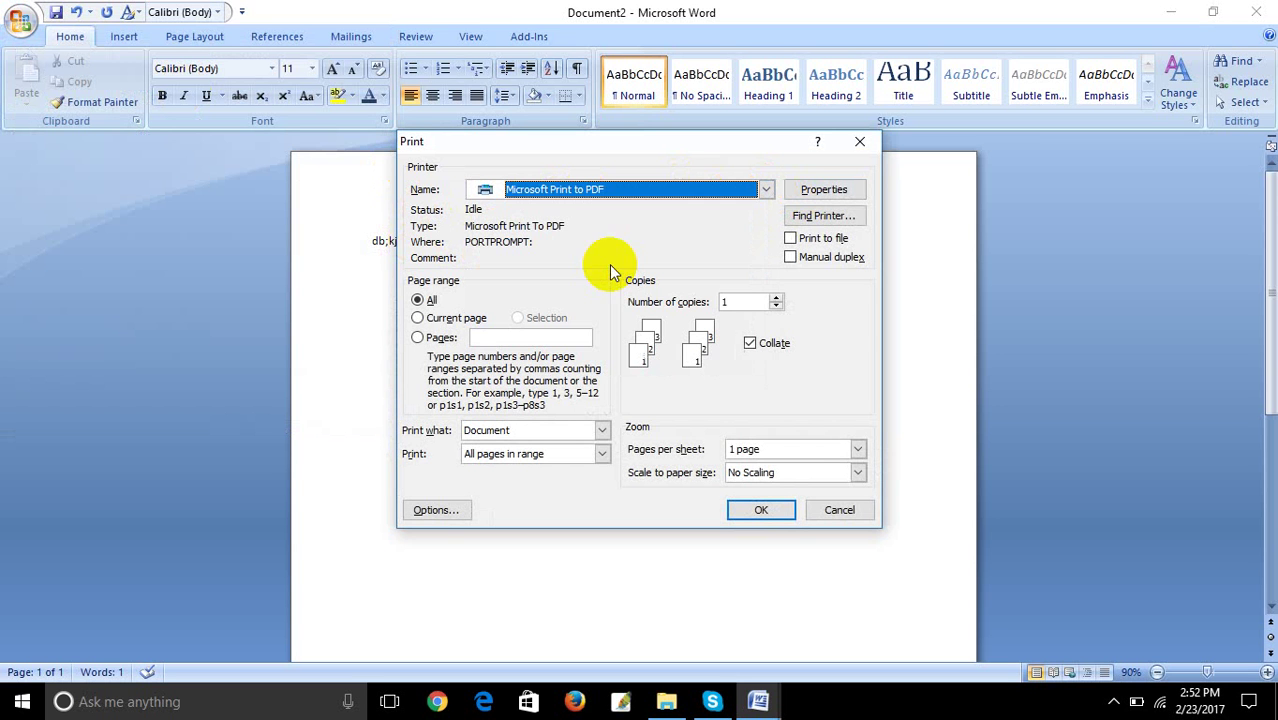
{"action": "left_click", "coordinate": [761, 511]}
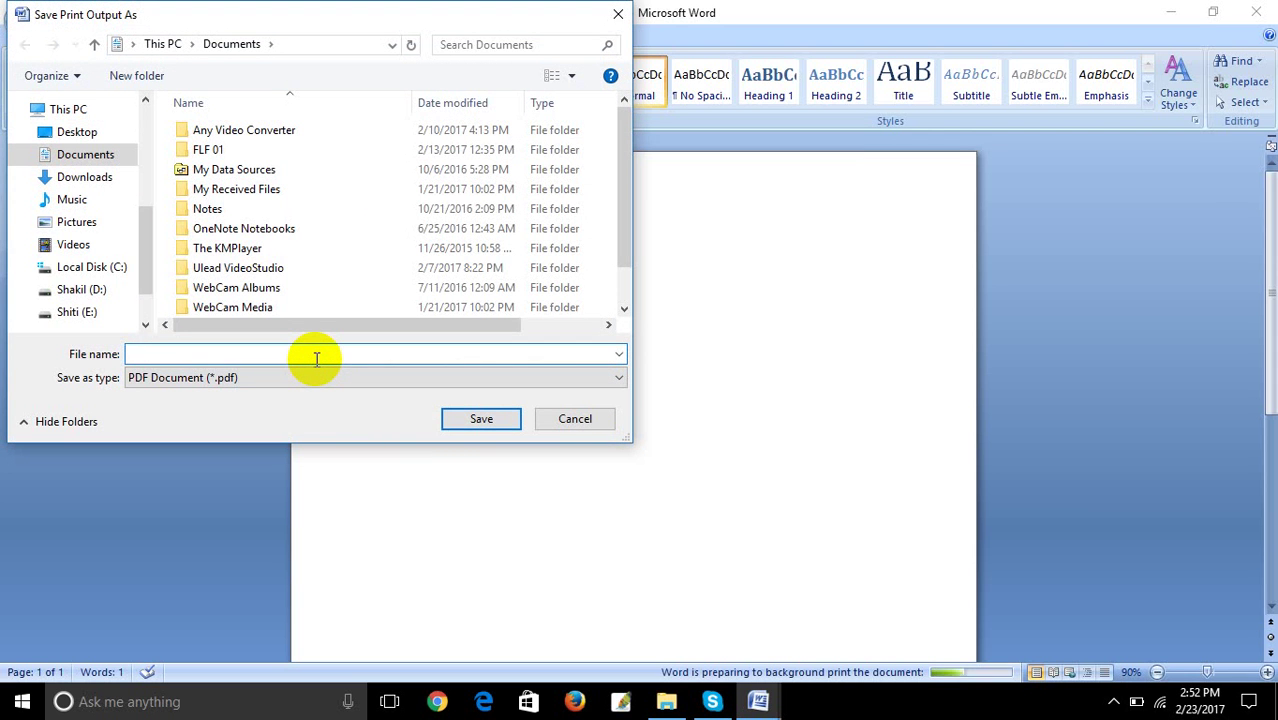
{"action": "type", "text": "DD"}
{"action": "left_click", "coordinate": [480, 425]}
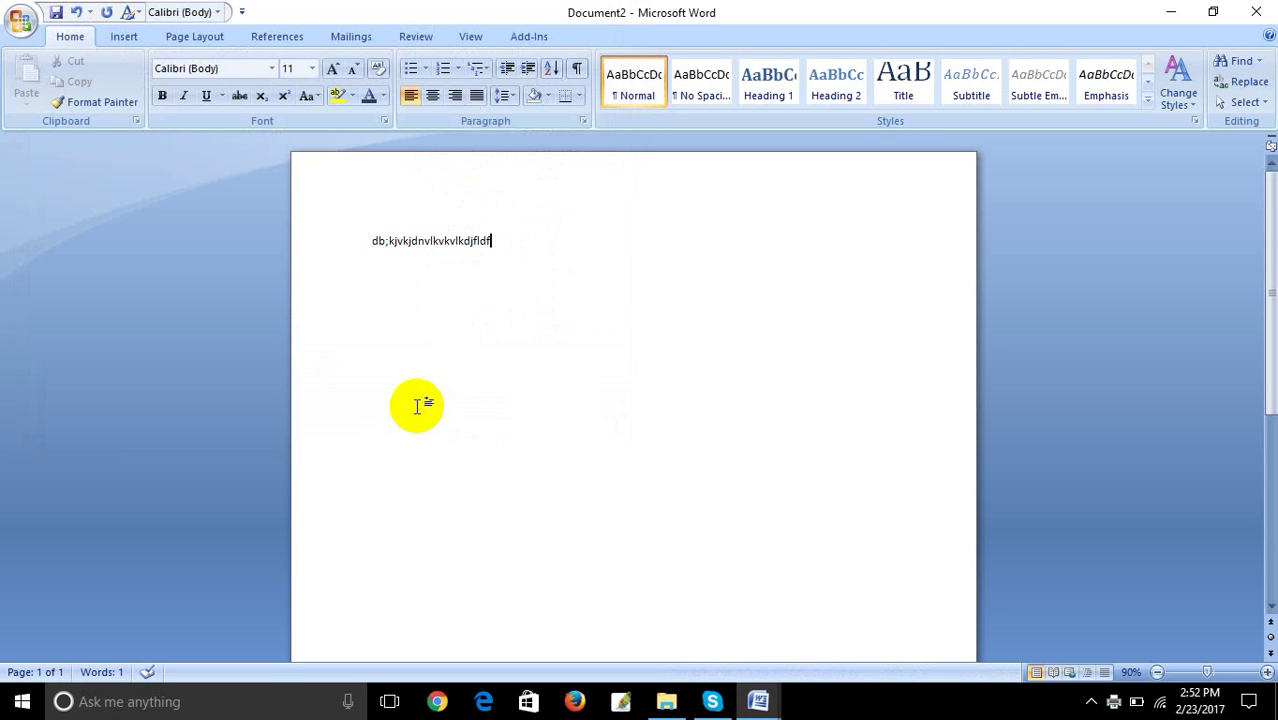
- Minimize Word and view the DD PDF from the Documents folder, closing both the PDF and the folder after checking the page
{"action": "left_click", "coordinate": [1176, 14]}
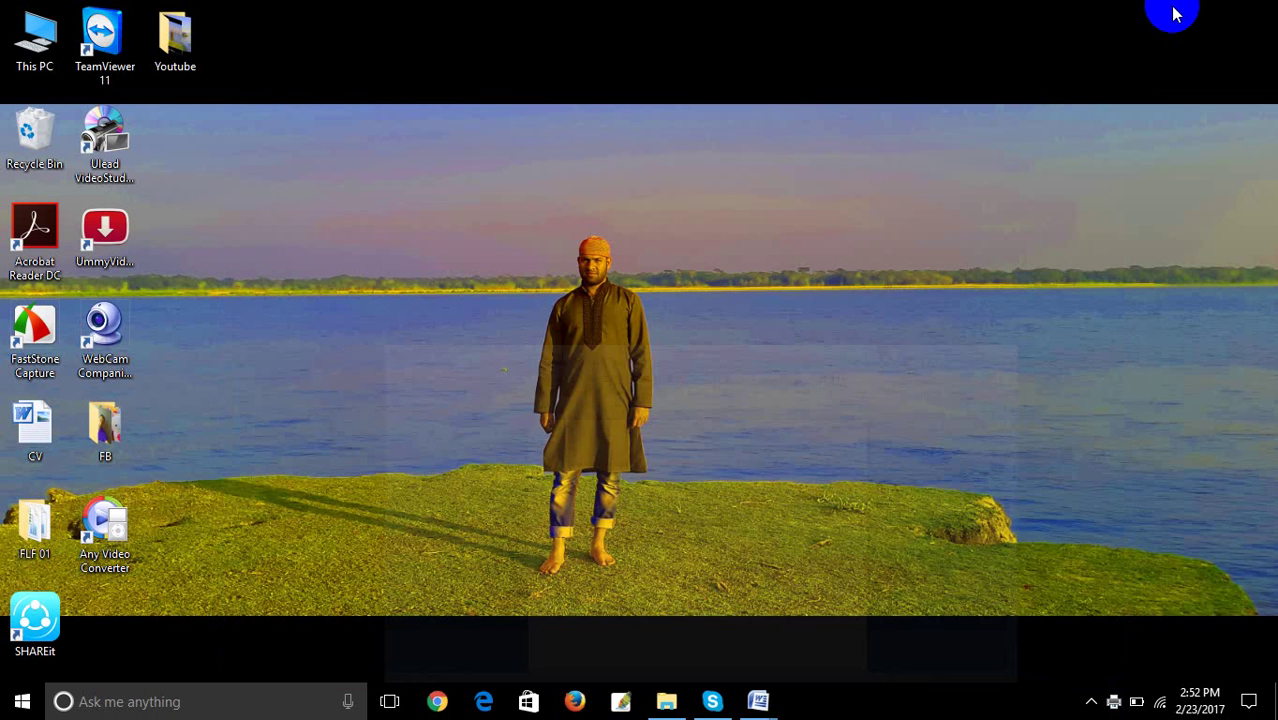
{"action": "double_click", "coordinate": [48, 62]}
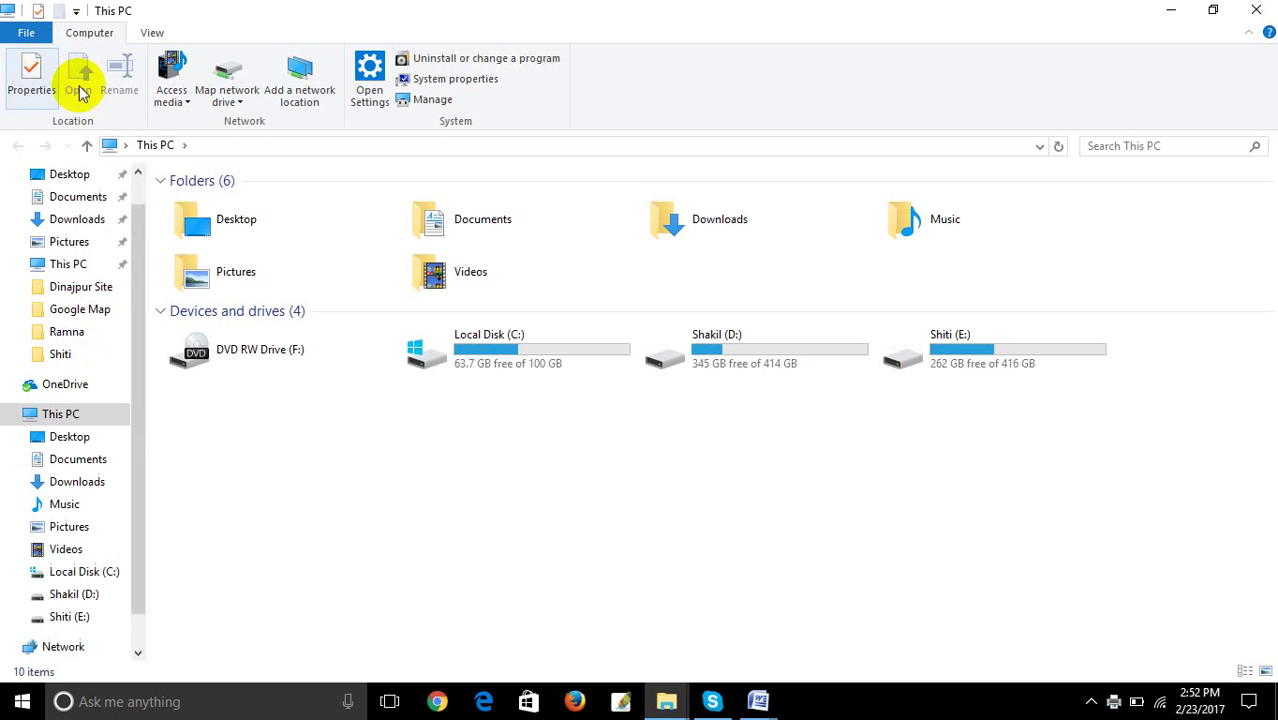
{"action": "left_click", "coordinate": [77, 198]}
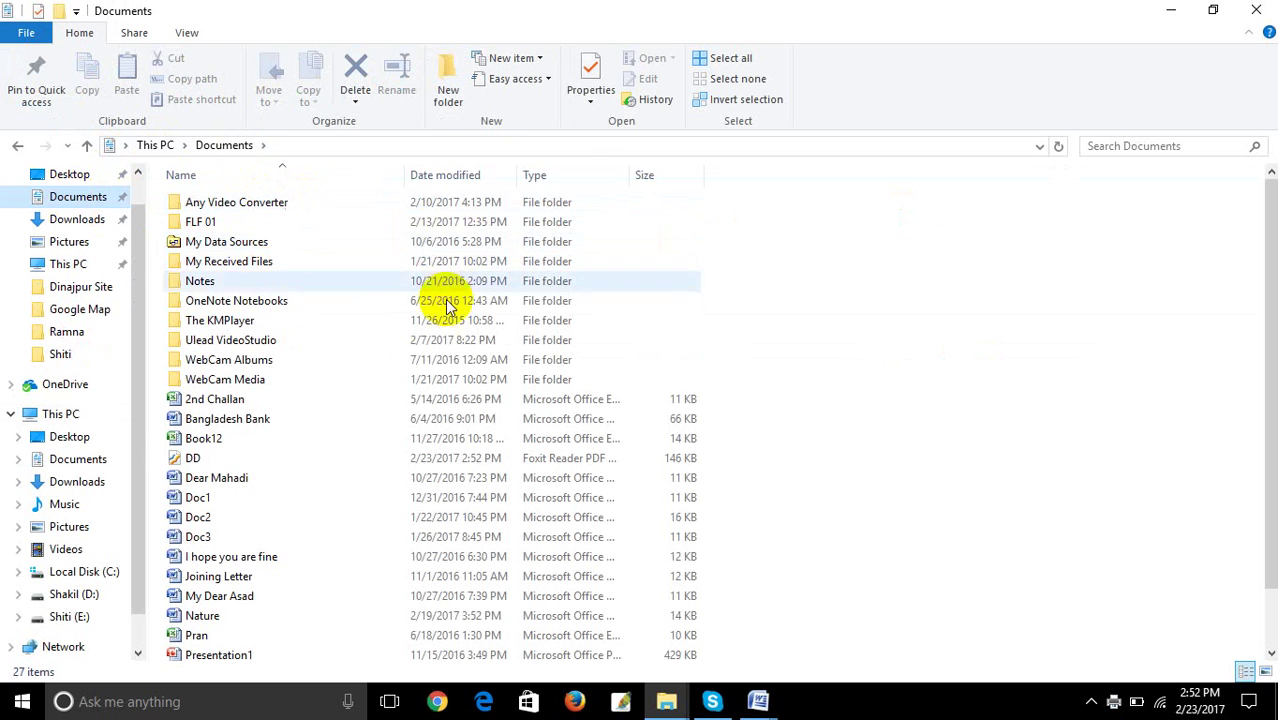
{"action": "double_click", "coordinate": [235, 455]}
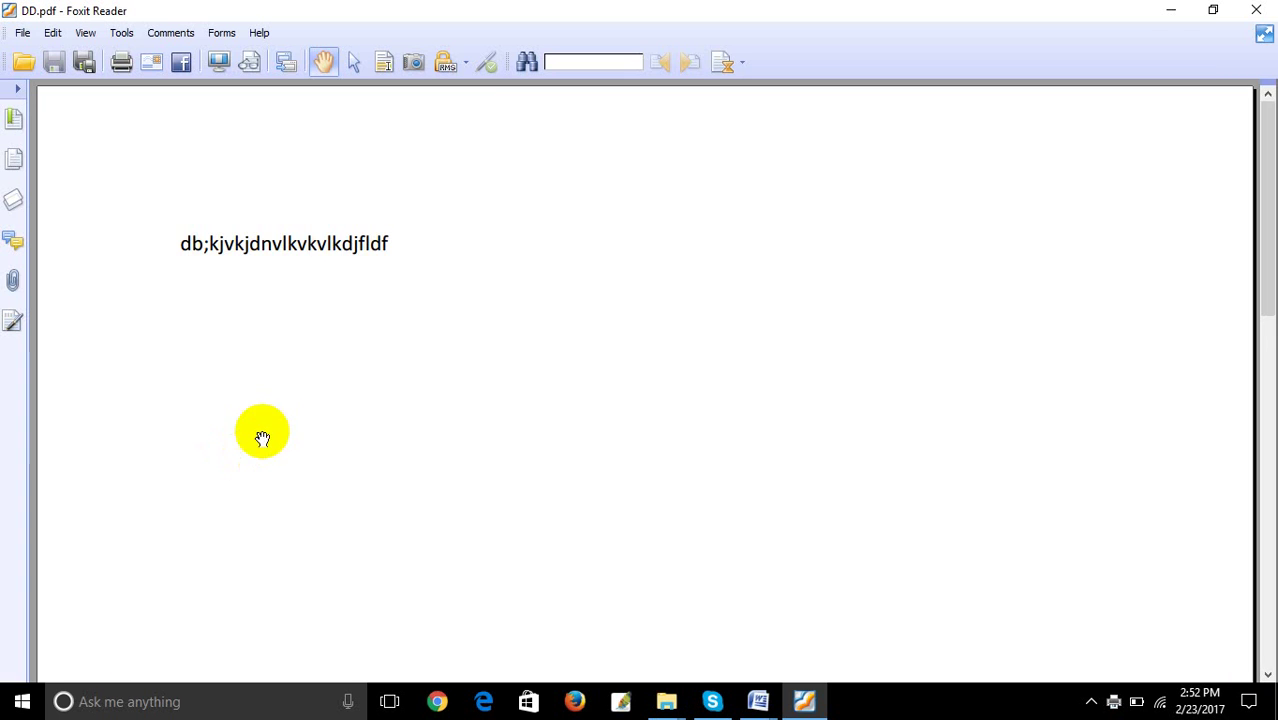
{"action": "scroll", "coordinate": [869, 296], "scroll_direction": "down", "scroll_amount": 10}
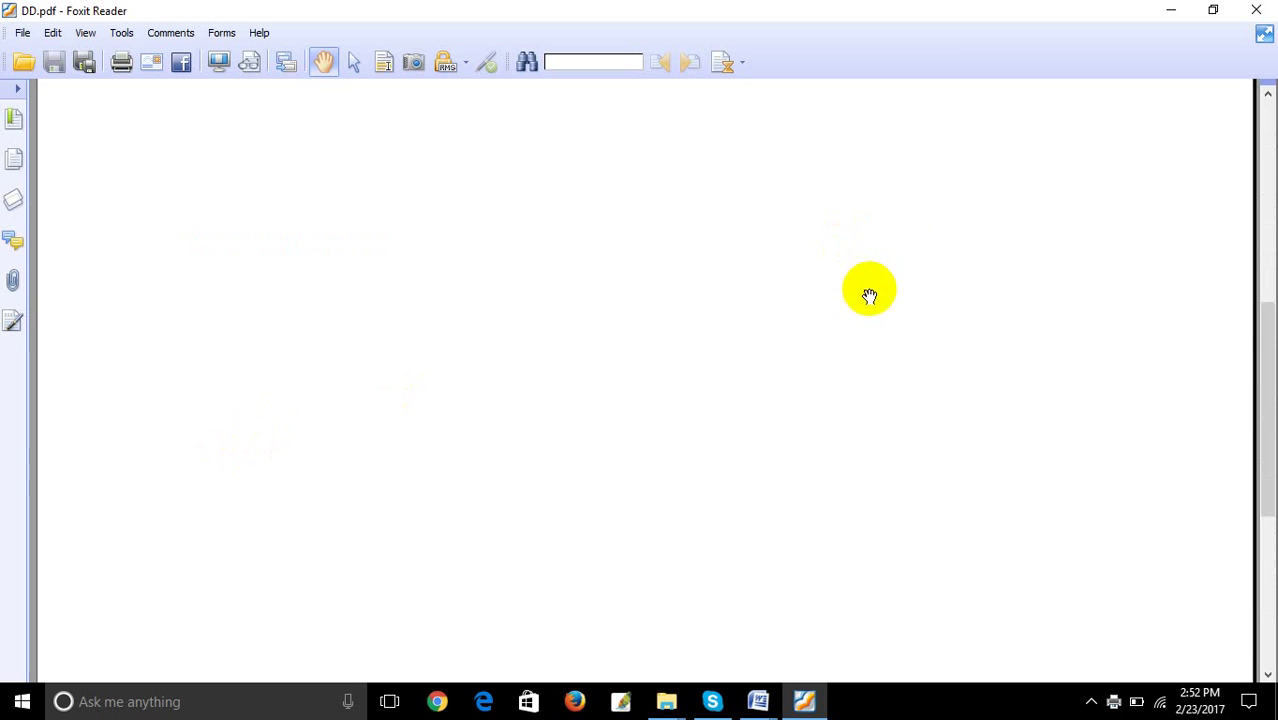
{"action": "scroll", "coordinate": [1100, 160], "scroll_direction": "up", "scroll_amount": 10}
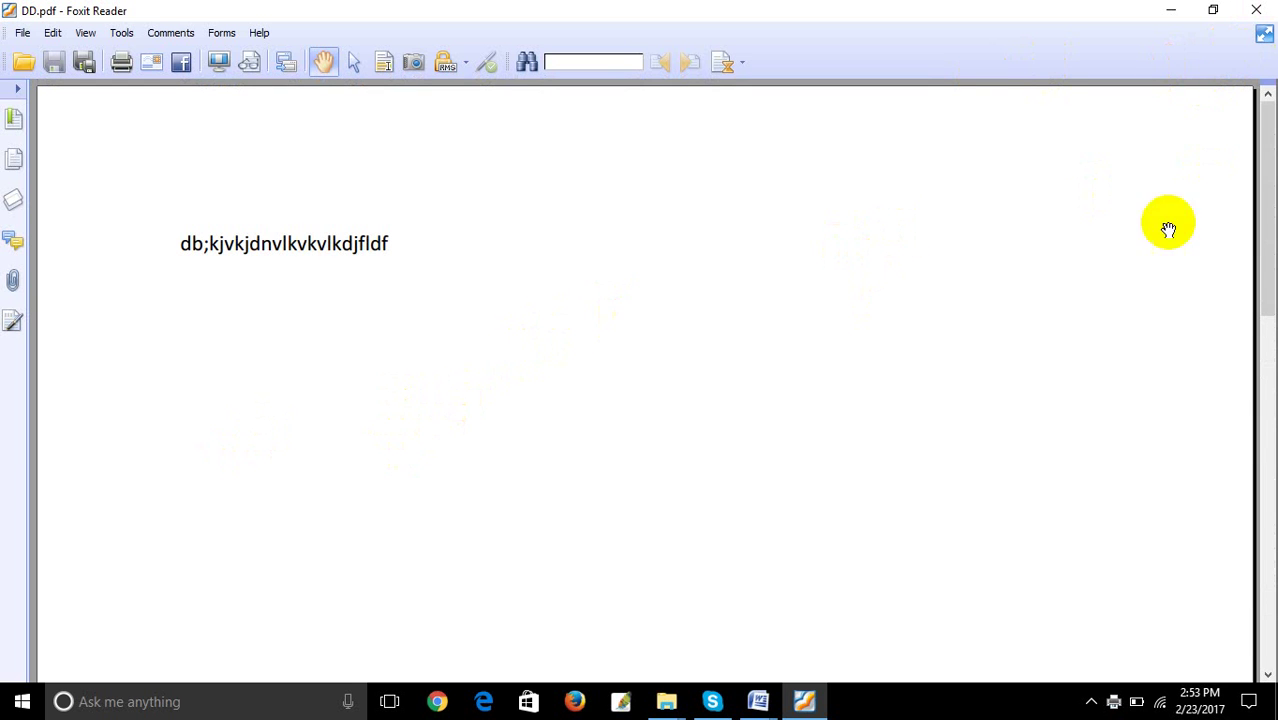
{"action": "left_click", "coordinate": [1257, 9]}
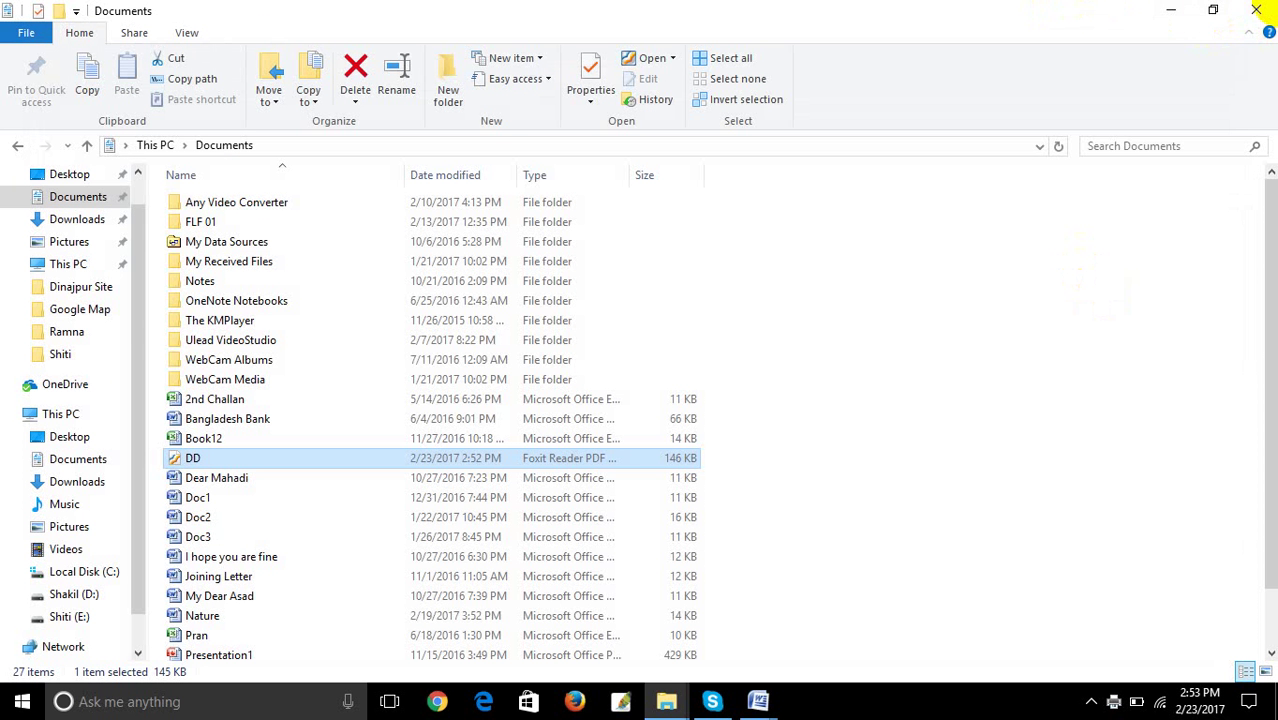
{"action": "left_click", "coordinate": [1258, 9]}
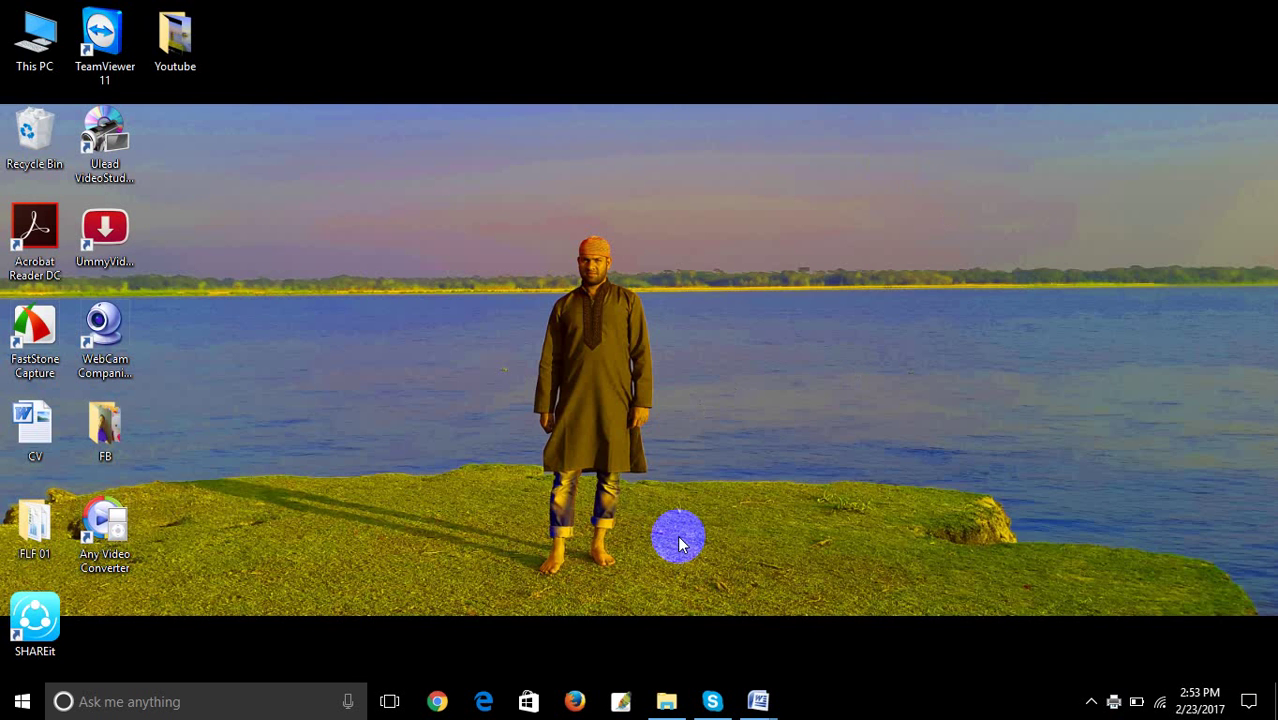
- Switch to Microsoft Edge, open bdjobs.com and look over the job categories on its home page
{"action": "left_click", "coordinate": [487, 700]}
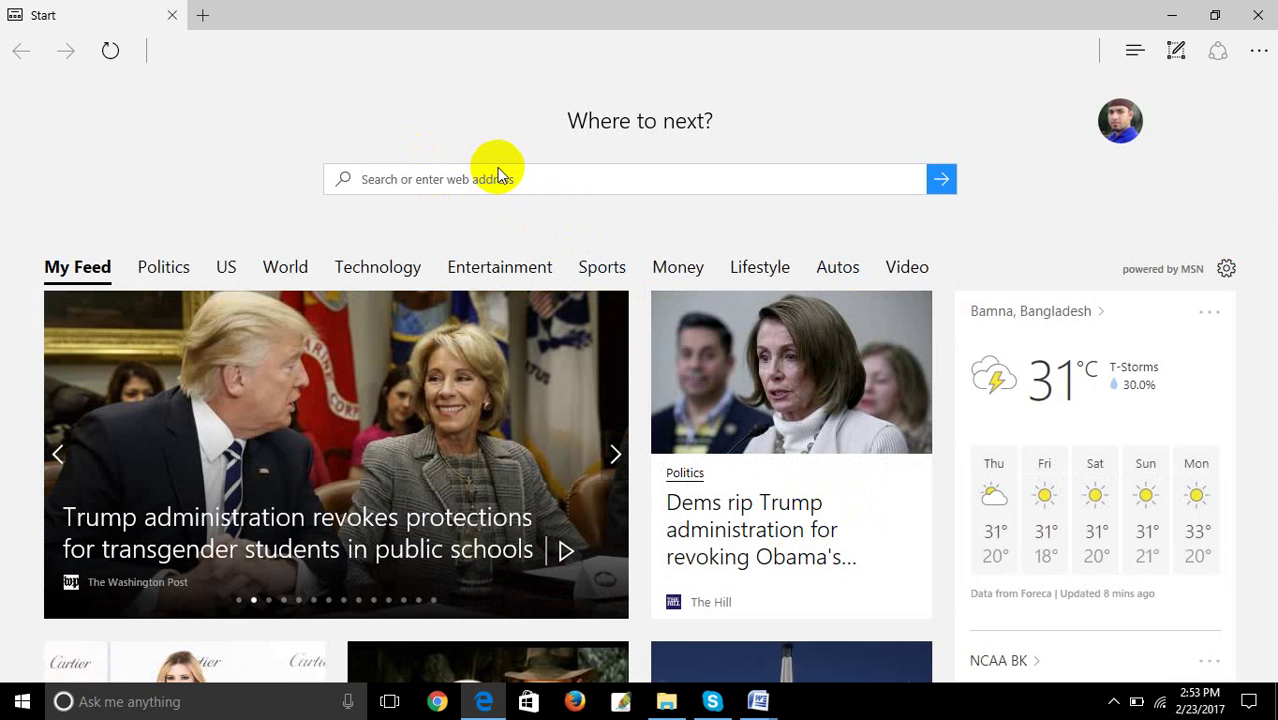
{"action": "type", "text": "bdjo"}
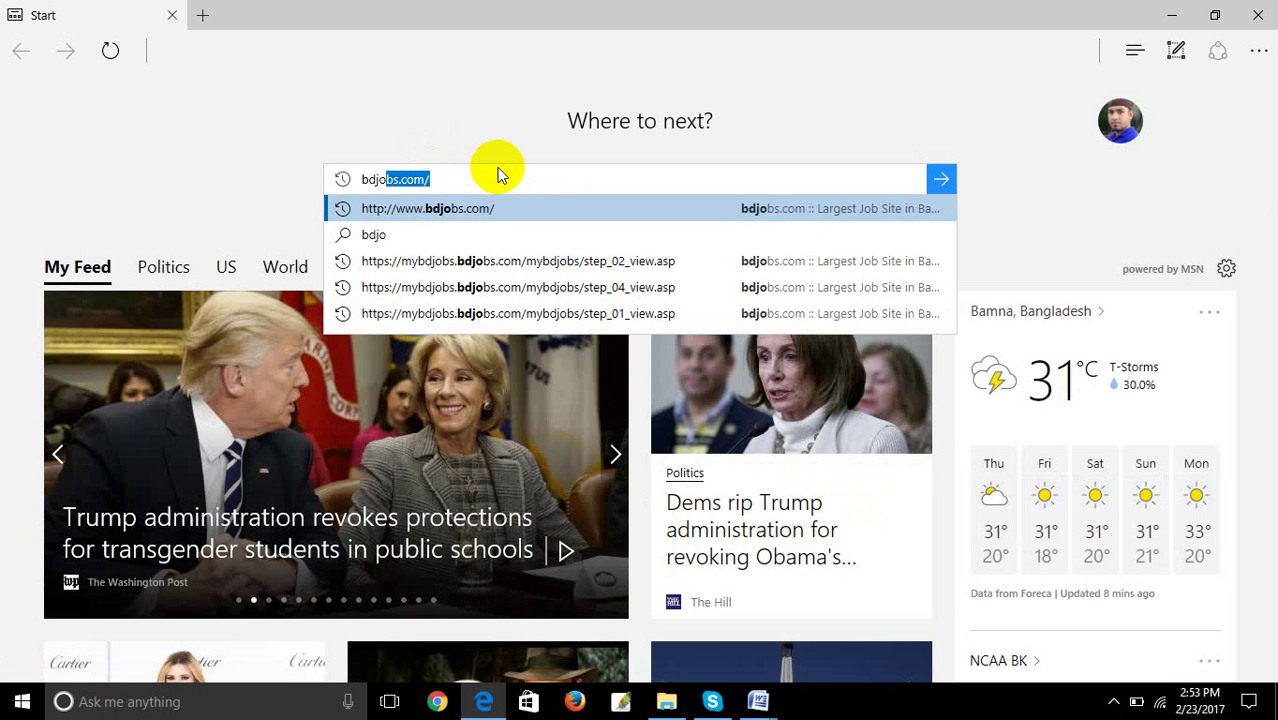
{"action": "type", "text": "bs"}
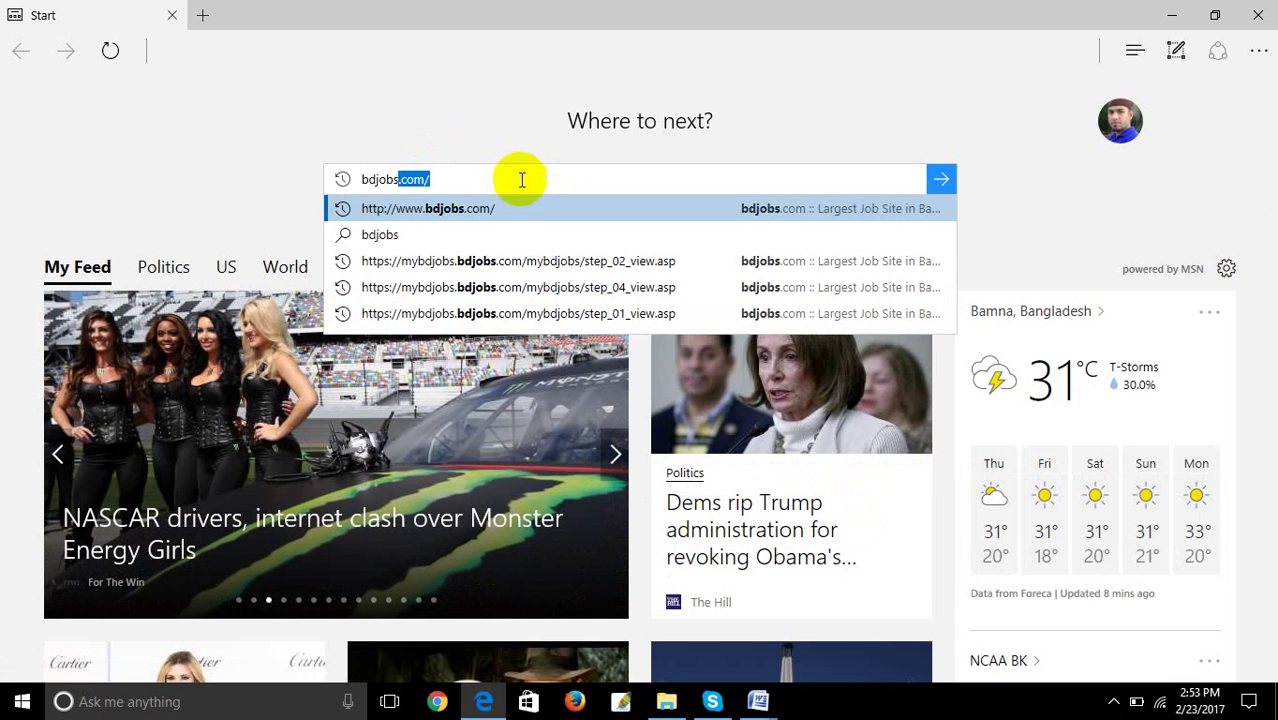
{"action": "left_click", "coordinate": [514, 208]}
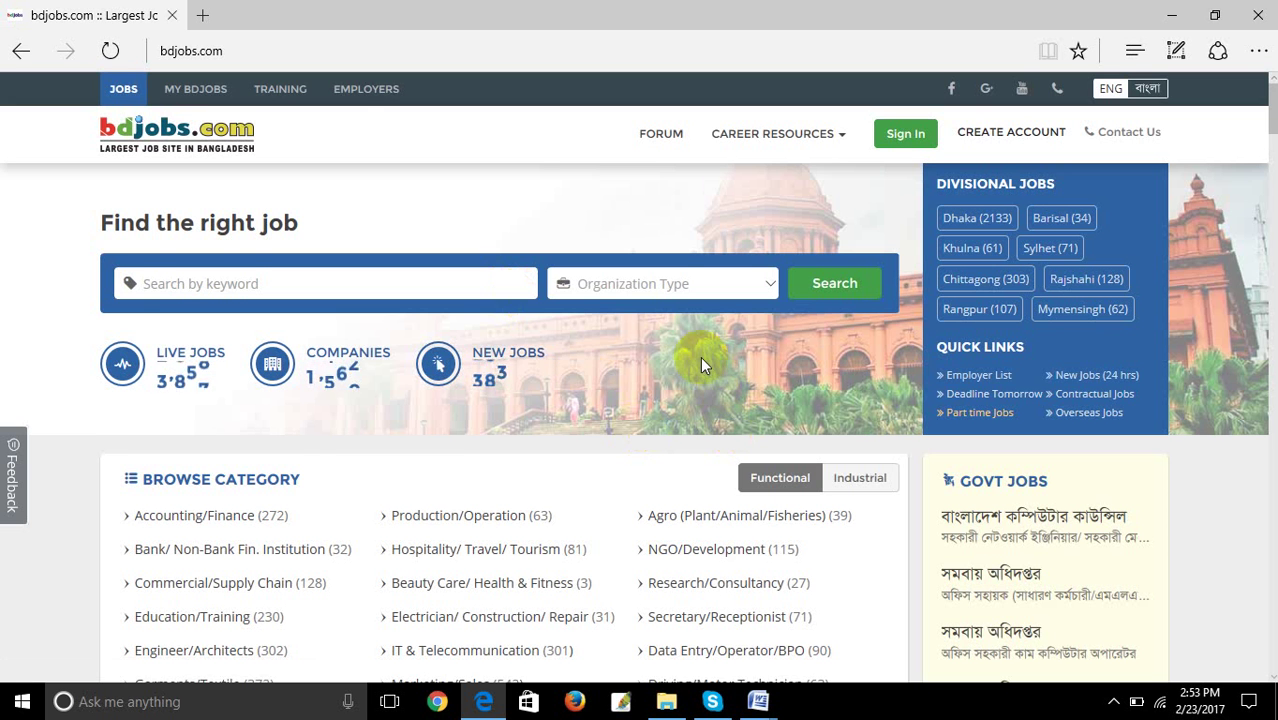
{"action": "scroll", "coordinate": [560, 375], "scroll_direction": "down", "scroll_amount": 1}
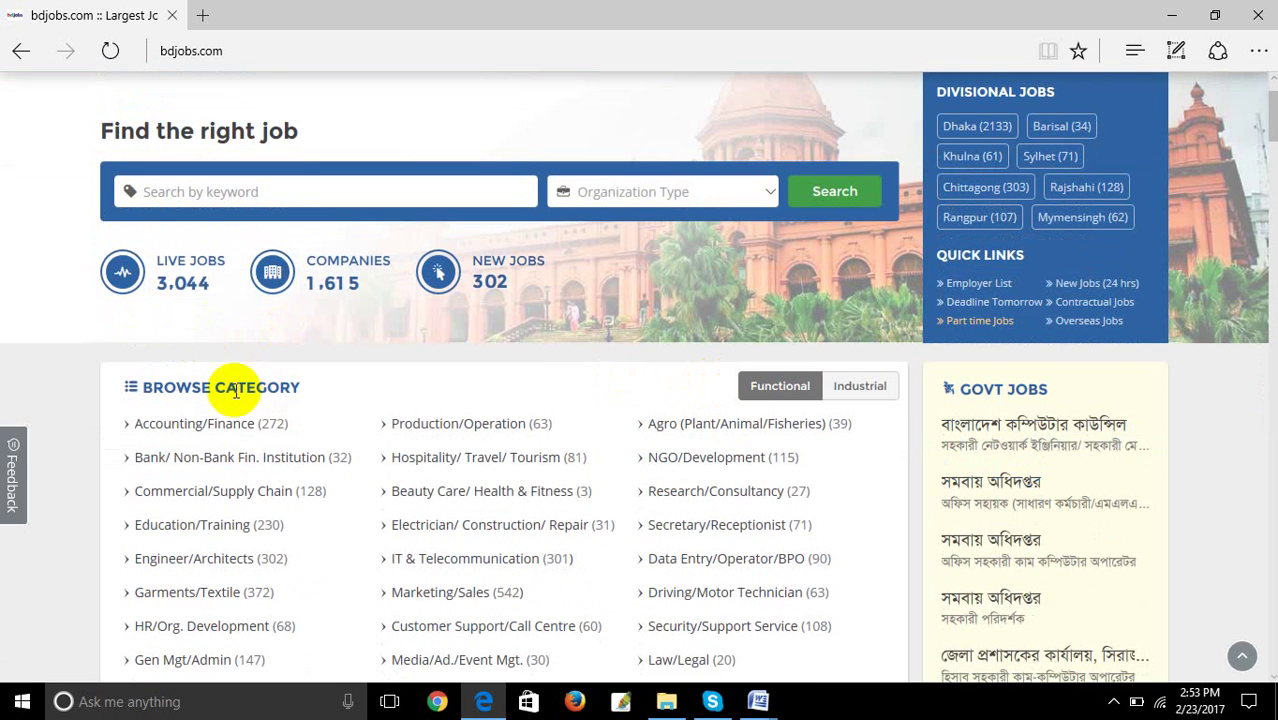
{"action": "scroll", "coordinate": [452, 405], "scroll_direction": "down", "scroll_amount": 2}
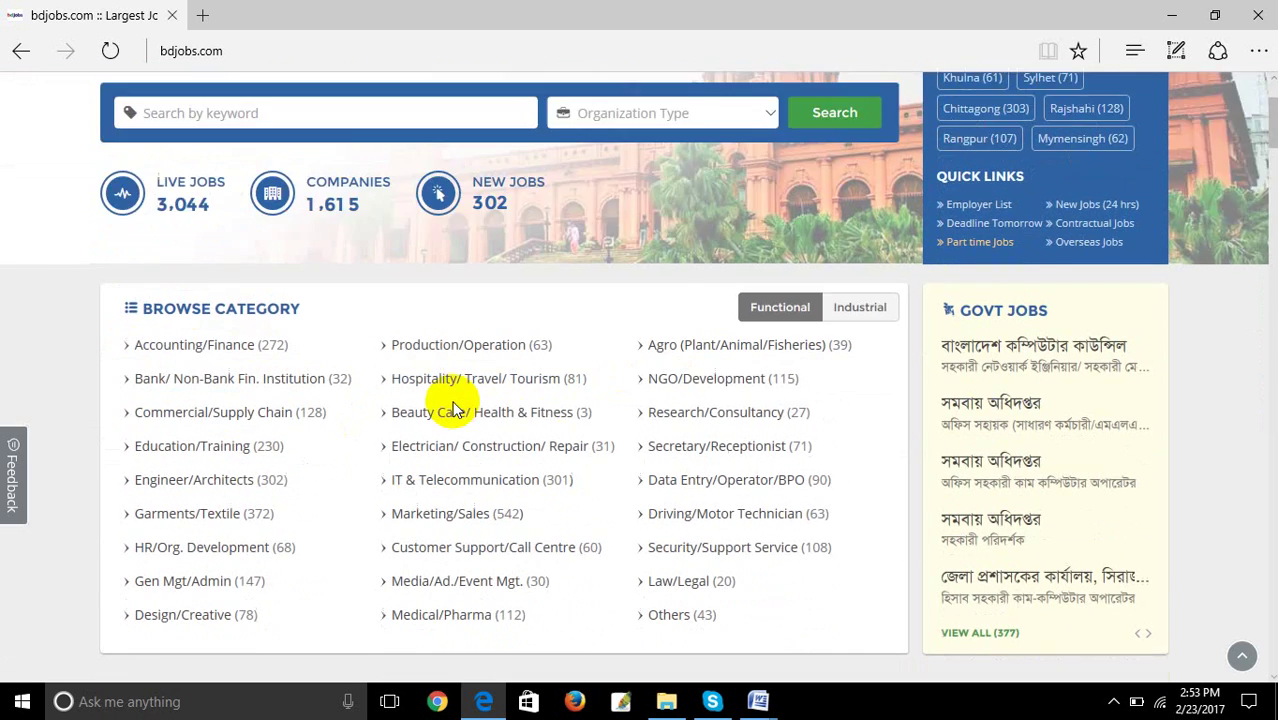
{"action": "scroll", "coordinate": [455, 393], "scroll_direction": "up", "scroll_amount": 3}
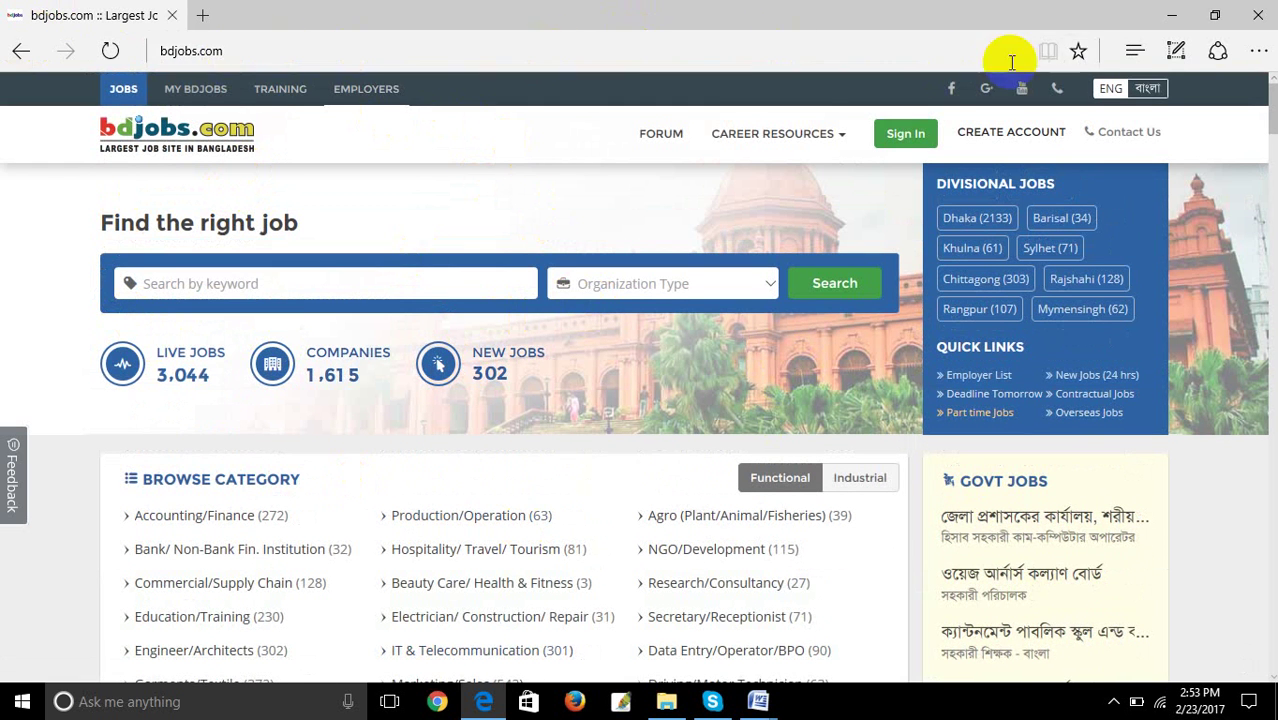
- Print the bdjobs.com page with Microsoft Print to PDF, save it as SSS in Documents, and minimize the browser
{"action": "left_click", "coordinate": [1257, 52]}
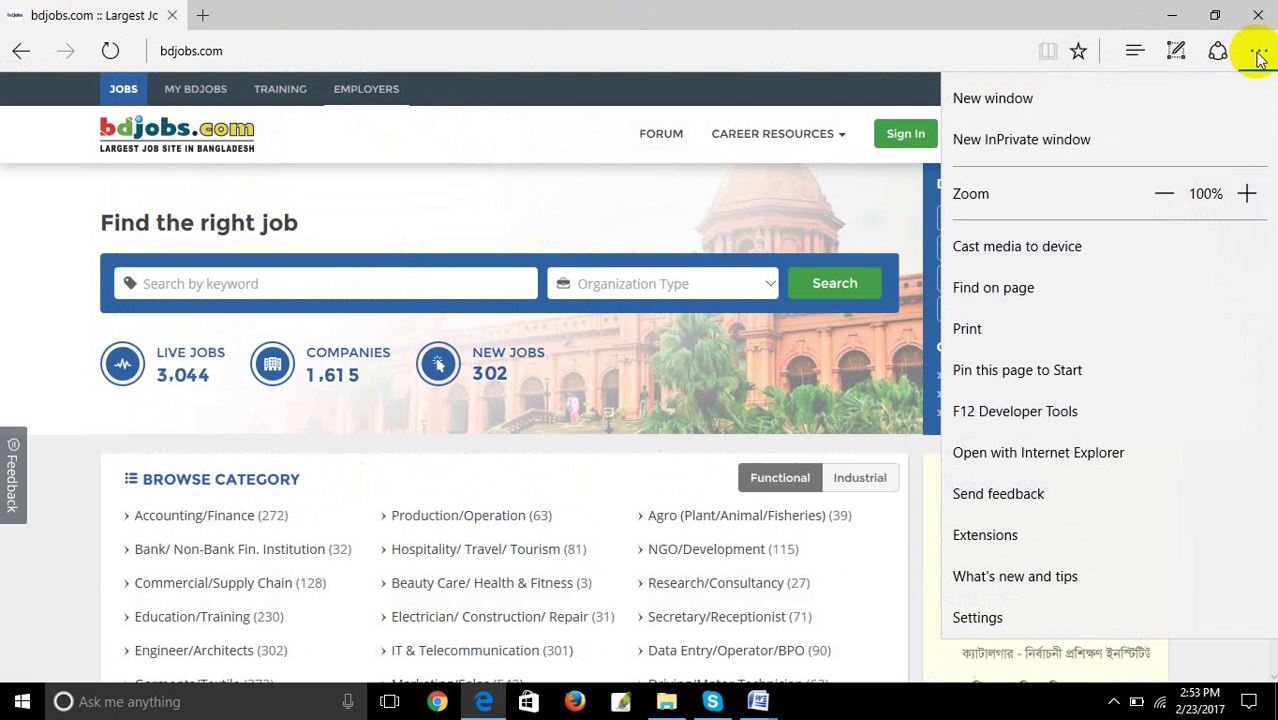
{"action": "left_click", "coordinate": [970, 329]}
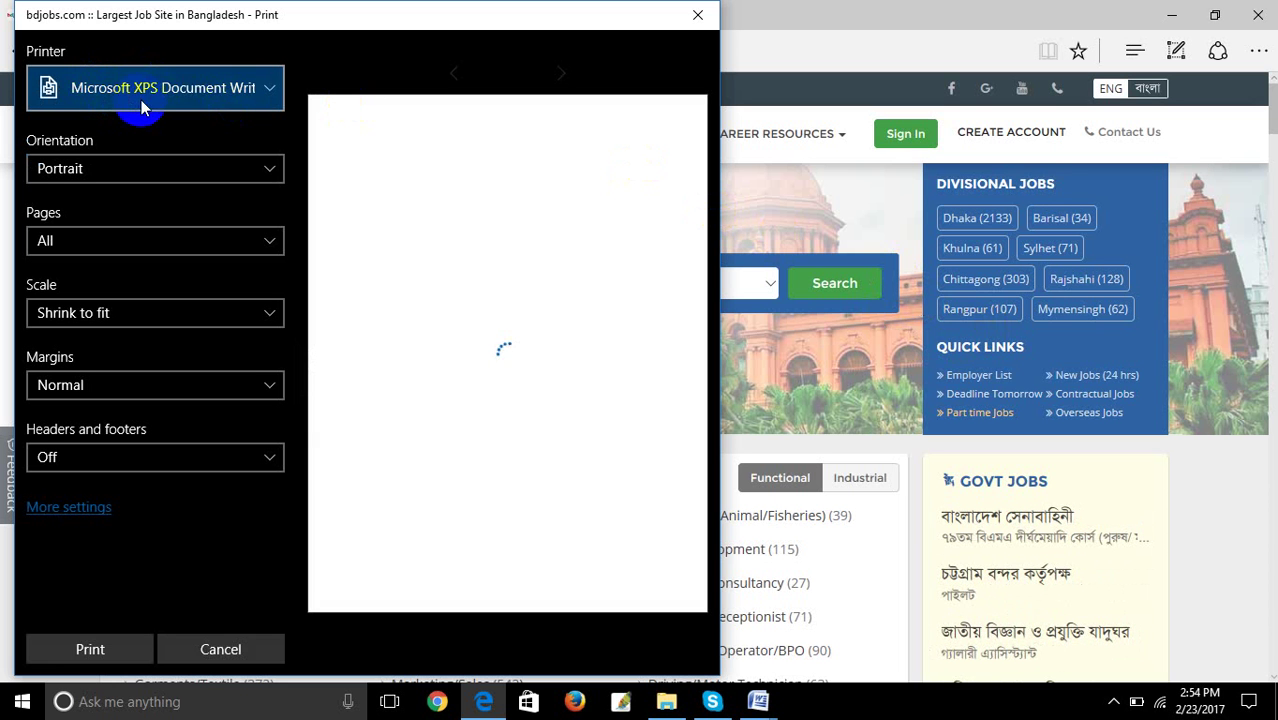
{"action": "left_click", "coordinate": [270, 88]}
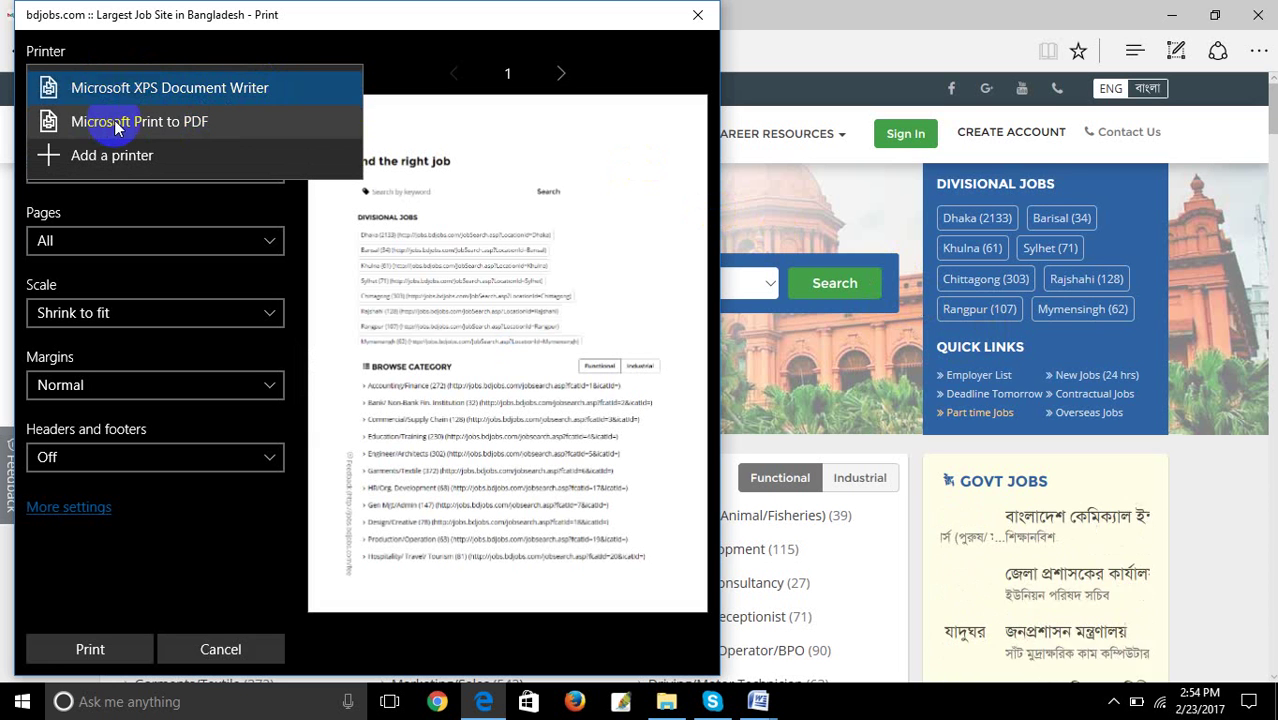
{"action": "left_click", "coordinate": [174, 123]}
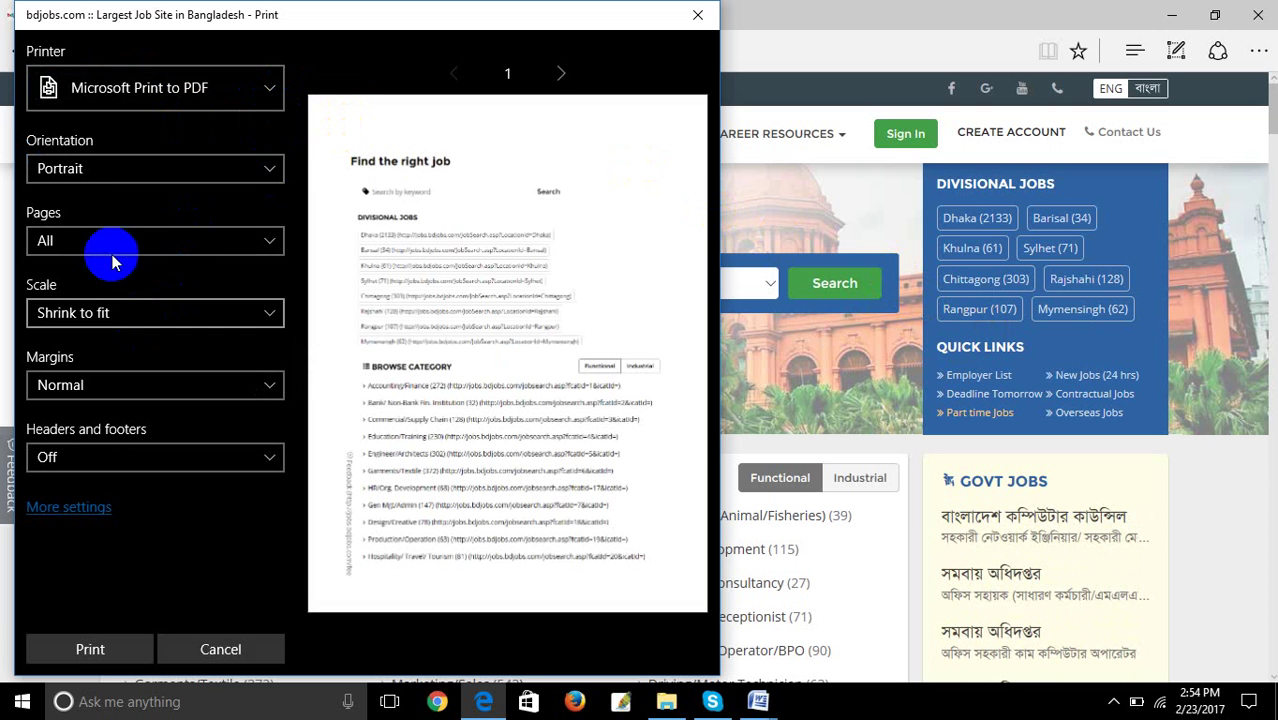
{"action": "left_click", "coordinate": [100, 646]}
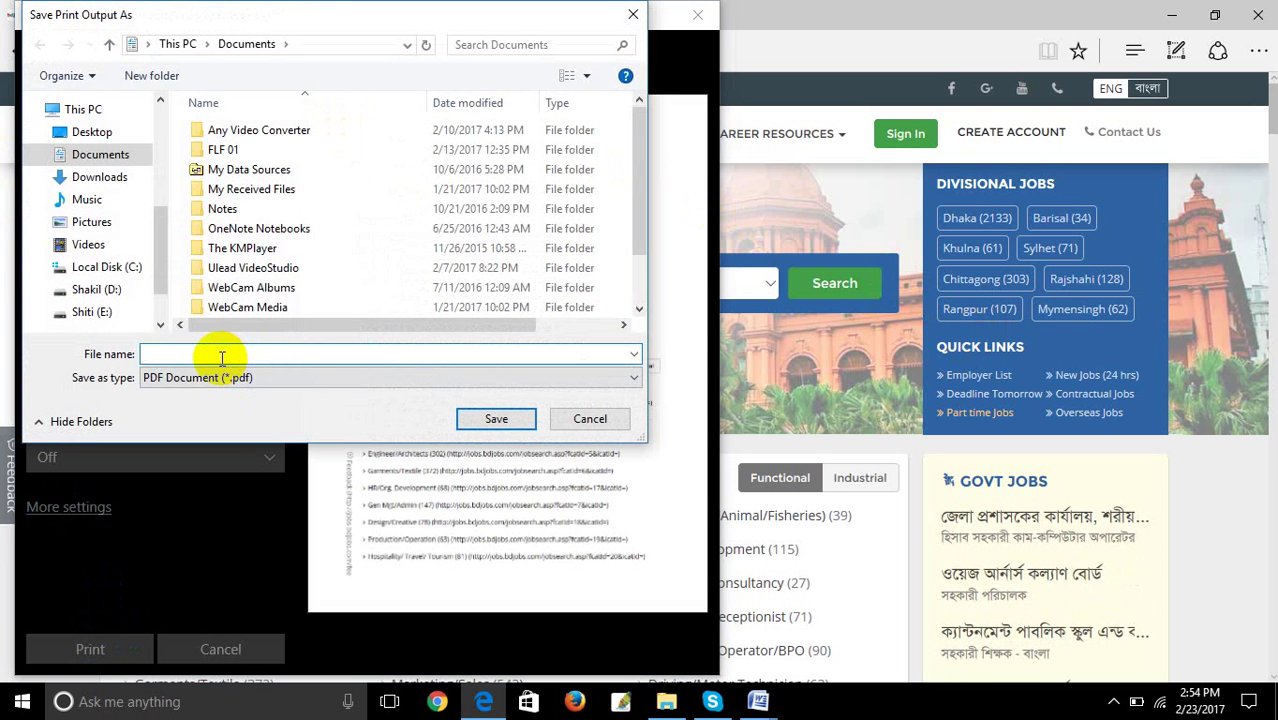
{"action": "type", "text": "SSS"}
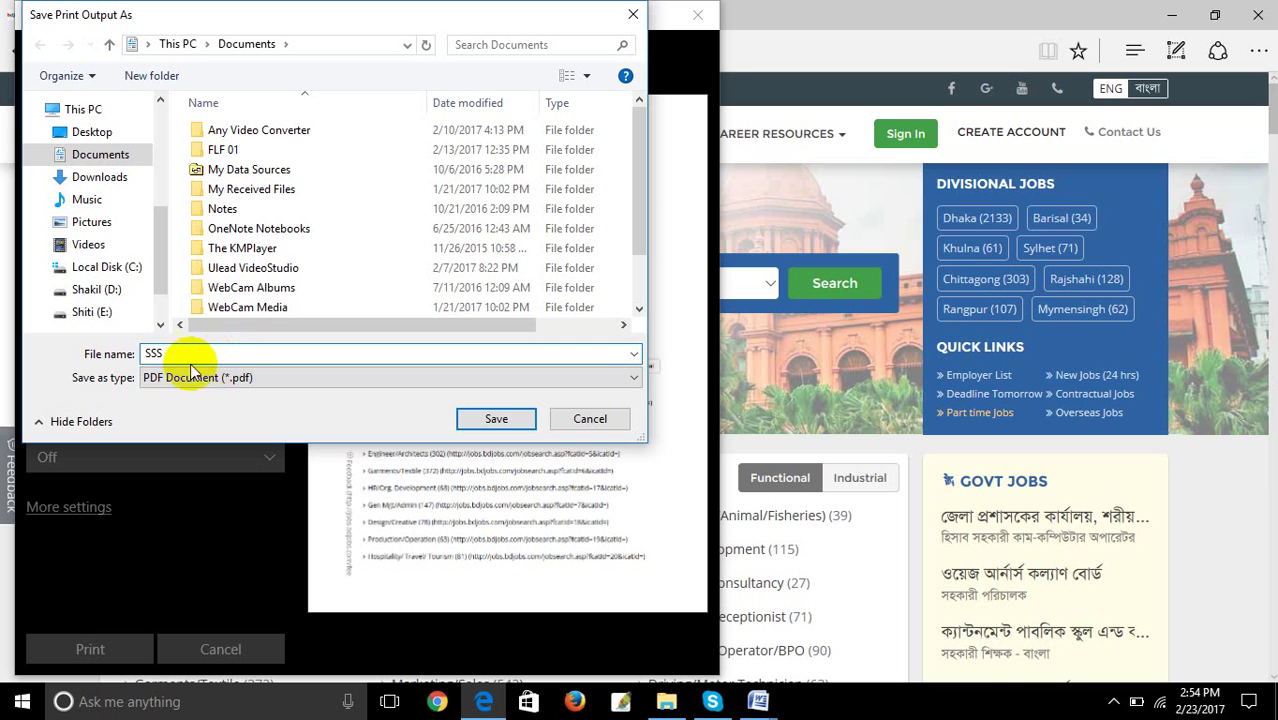
{"action": "left_click", "coordinate": [494, 420]}
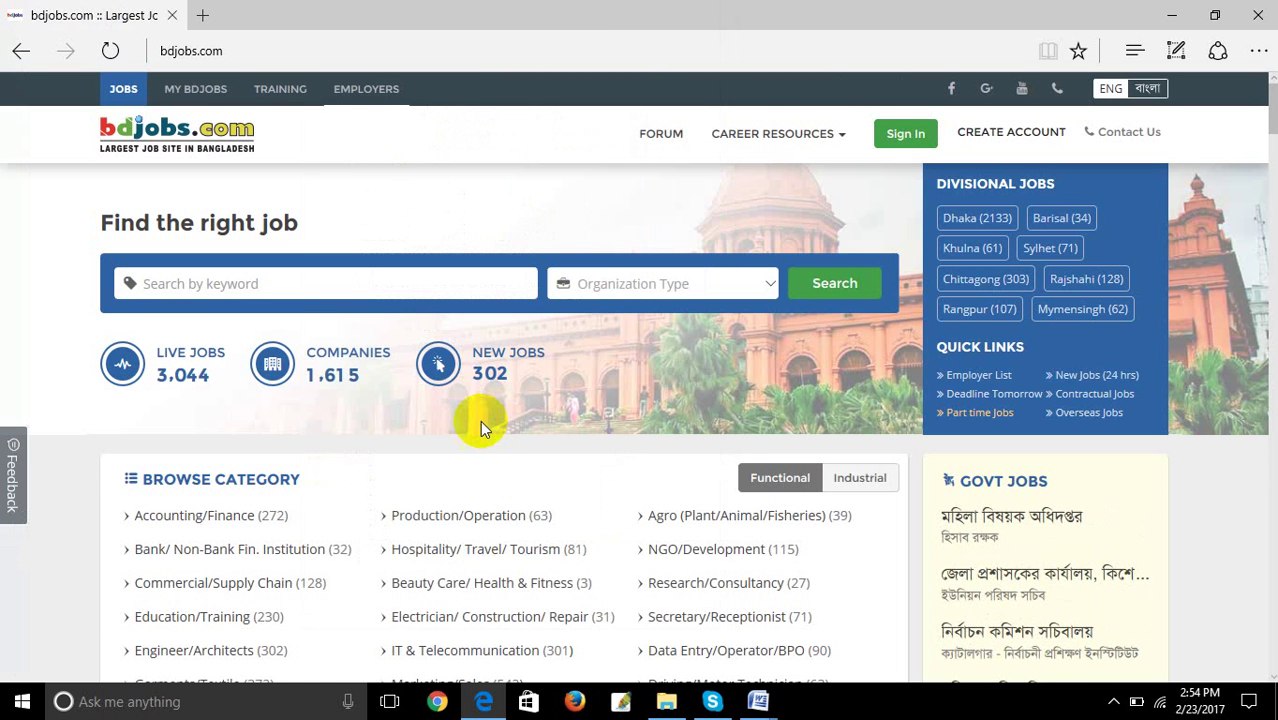
{"action": "left_click", "coordinate": [1172, 16]}
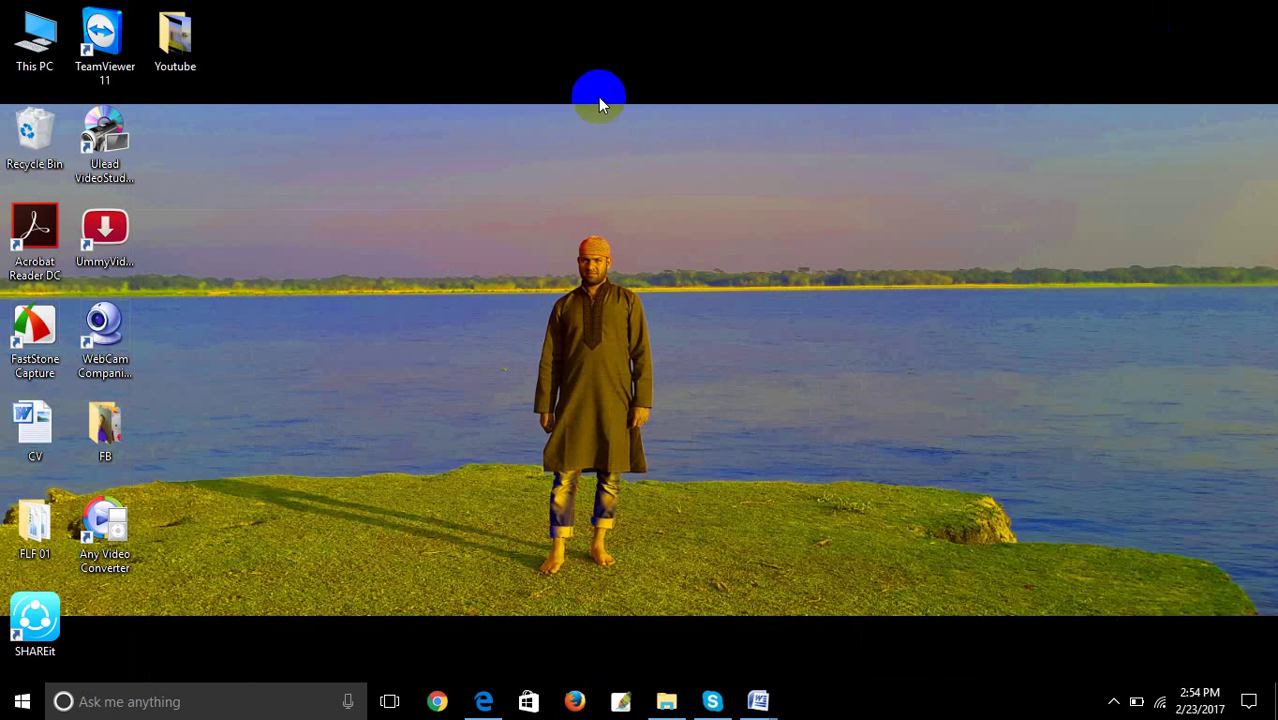
- Open the SSS PDF from the Documents folder, look through its pages, and close both the PDF and the folder
{"action": "left_click", "coordinate": [25, 40]}
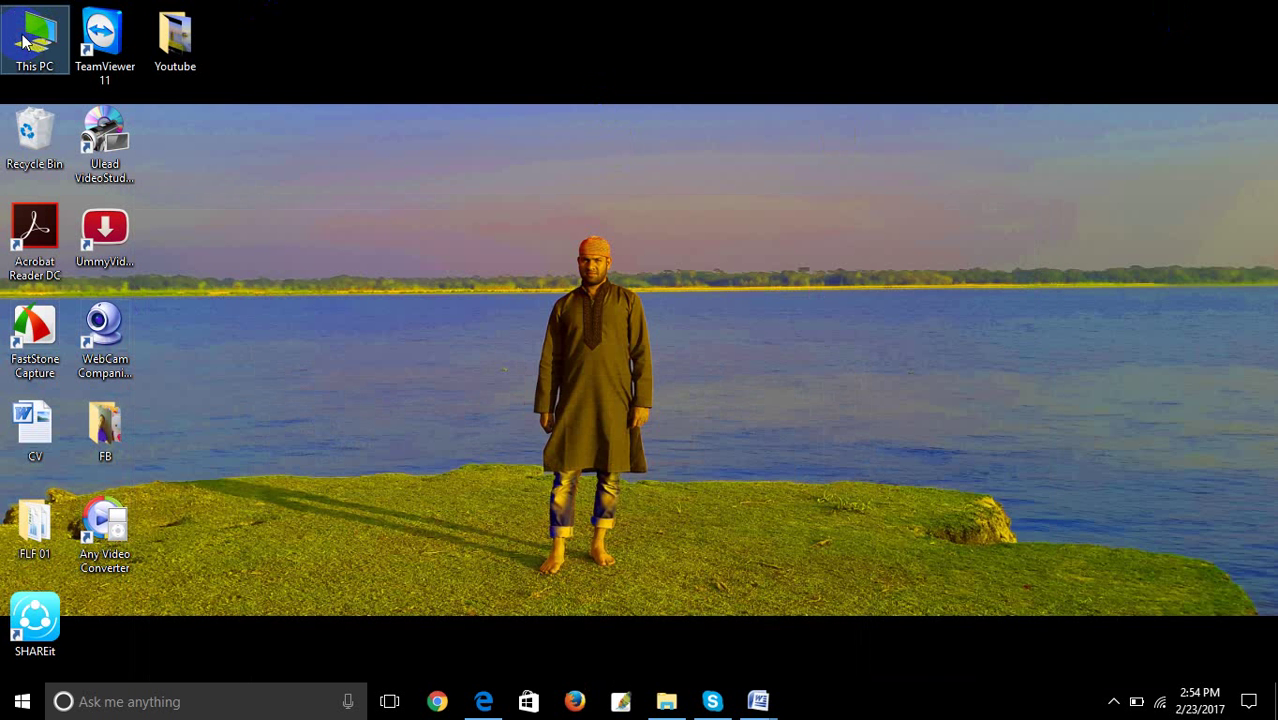
{"action": "double_click", "coordinate": [25, 40]}
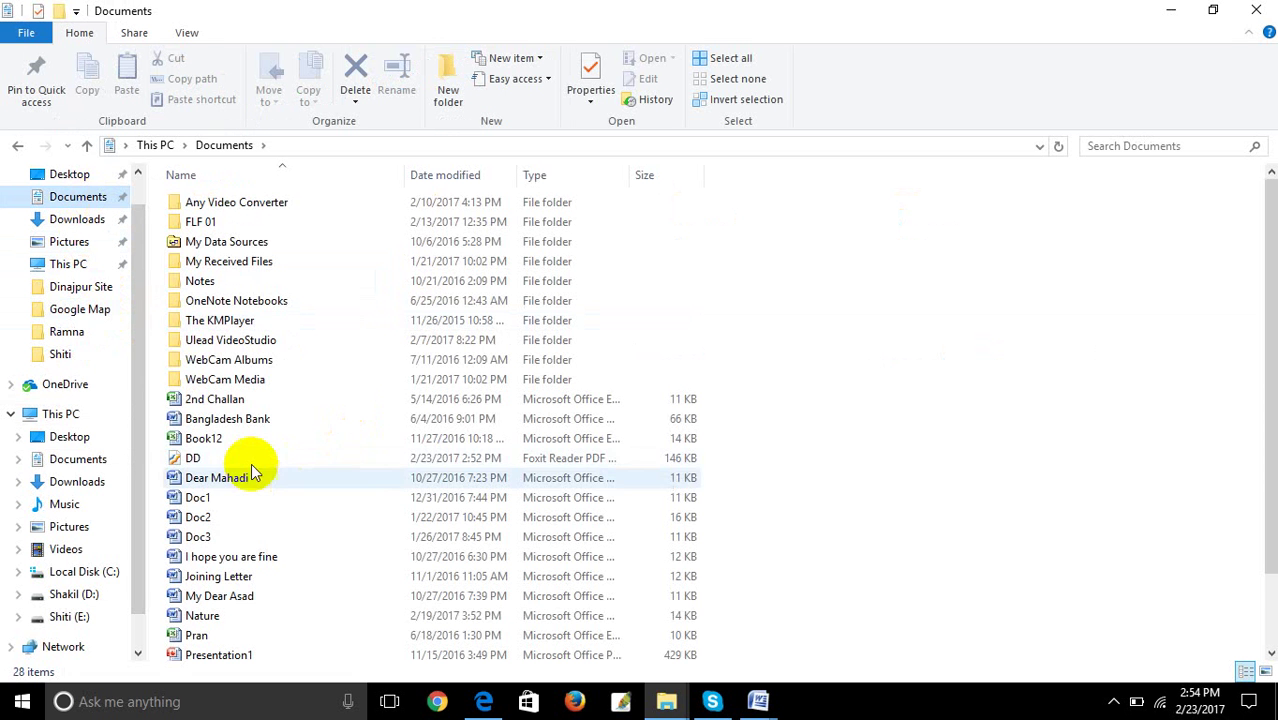
{"action": "scroll", "coordinate": [262, 480], "scroll_direction": "down", "scroll_amount": 2}
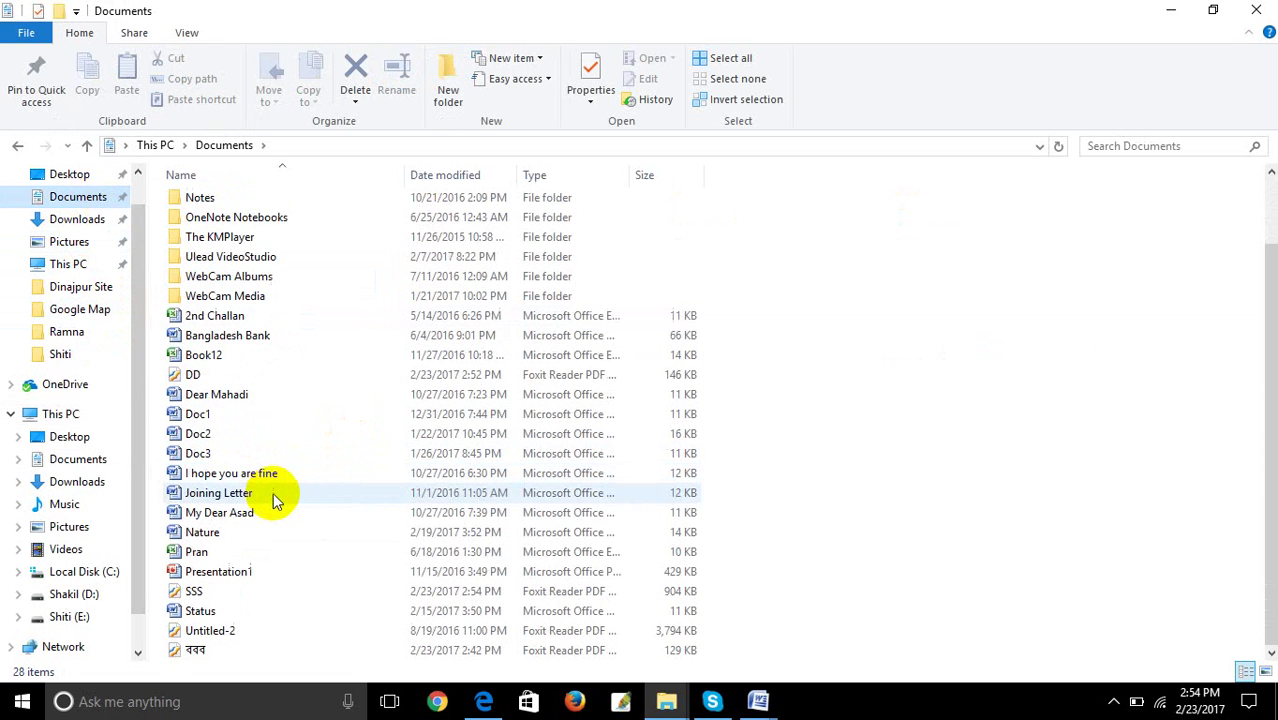
{"action": "double_click", "coordinate": [225, 591]}
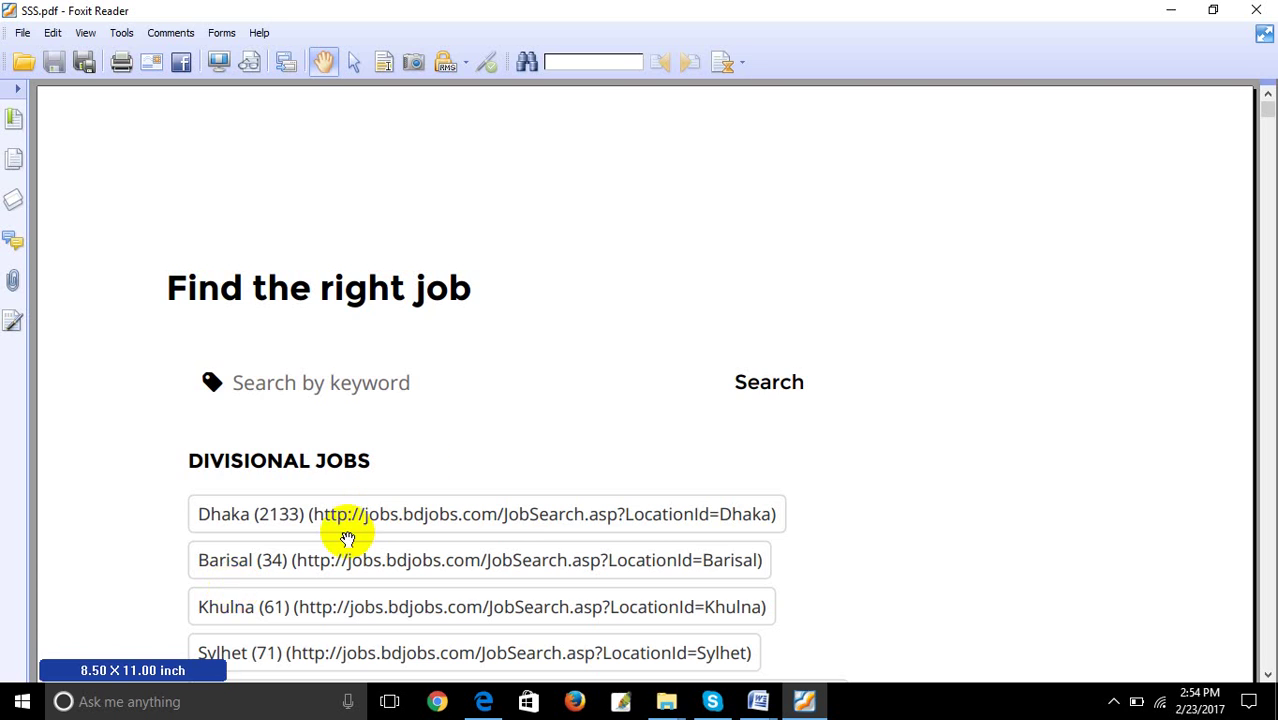
{"action": "scroll", "coordinate": [342, 531], "scroll_direction": "down", "scroll_amount": 10}
{"action": "scroll", "coordinate": [455, 436], "scroll_direction": "up", "scroll_amount": 10}
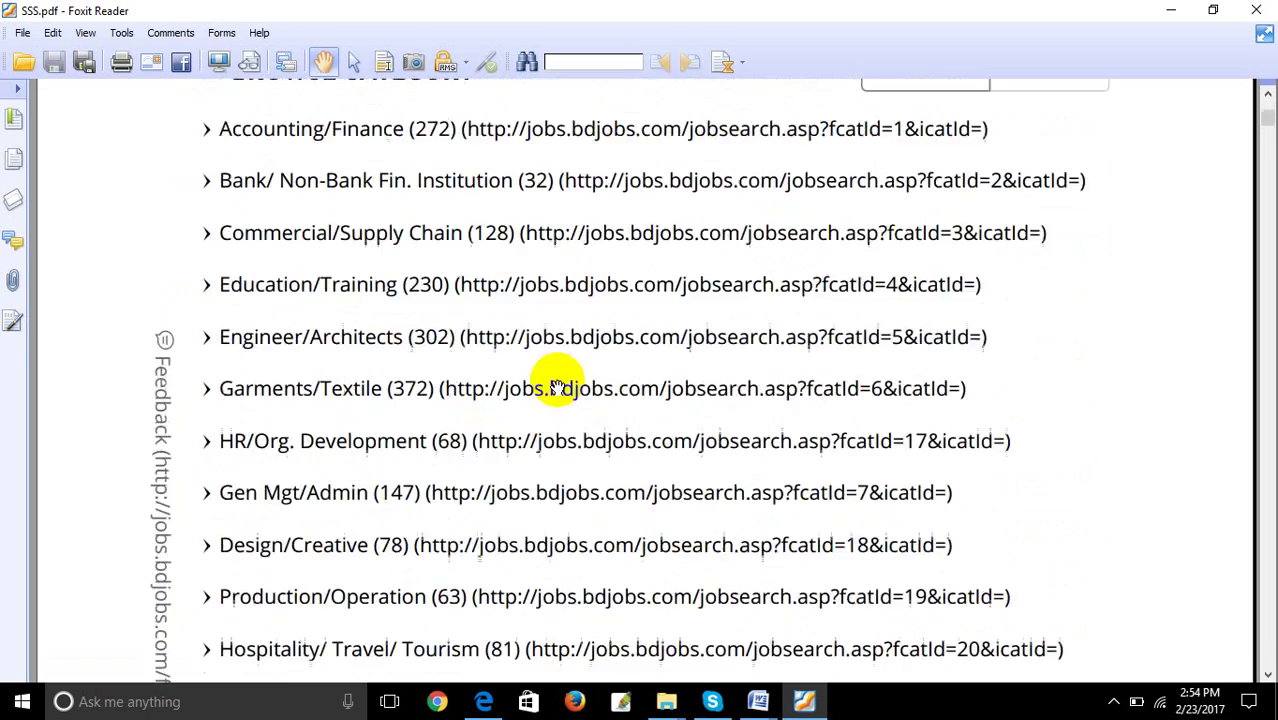
{"action": "left_click", "coordinate": [1262, 8]}
{"action": "left_click", "coordinate": [1265, 8]}
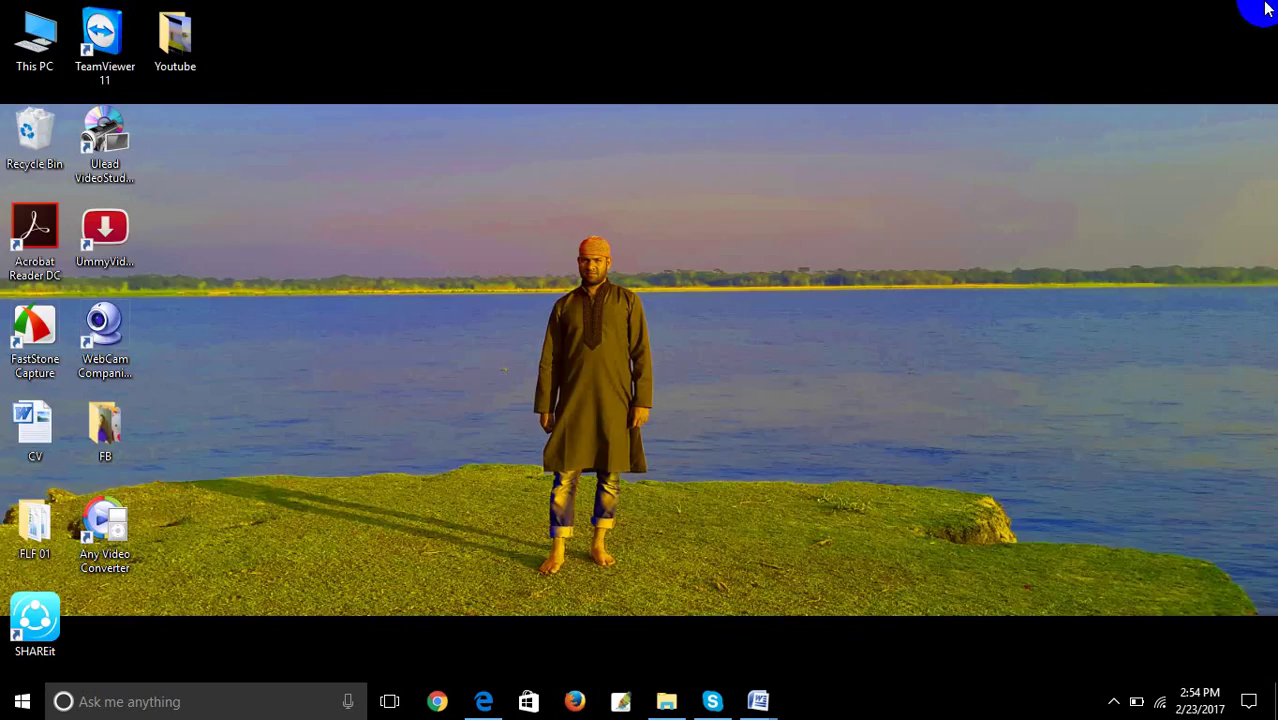
- Refresh the desktop
{"action": "right_click", "coordinate": [623, 188]}
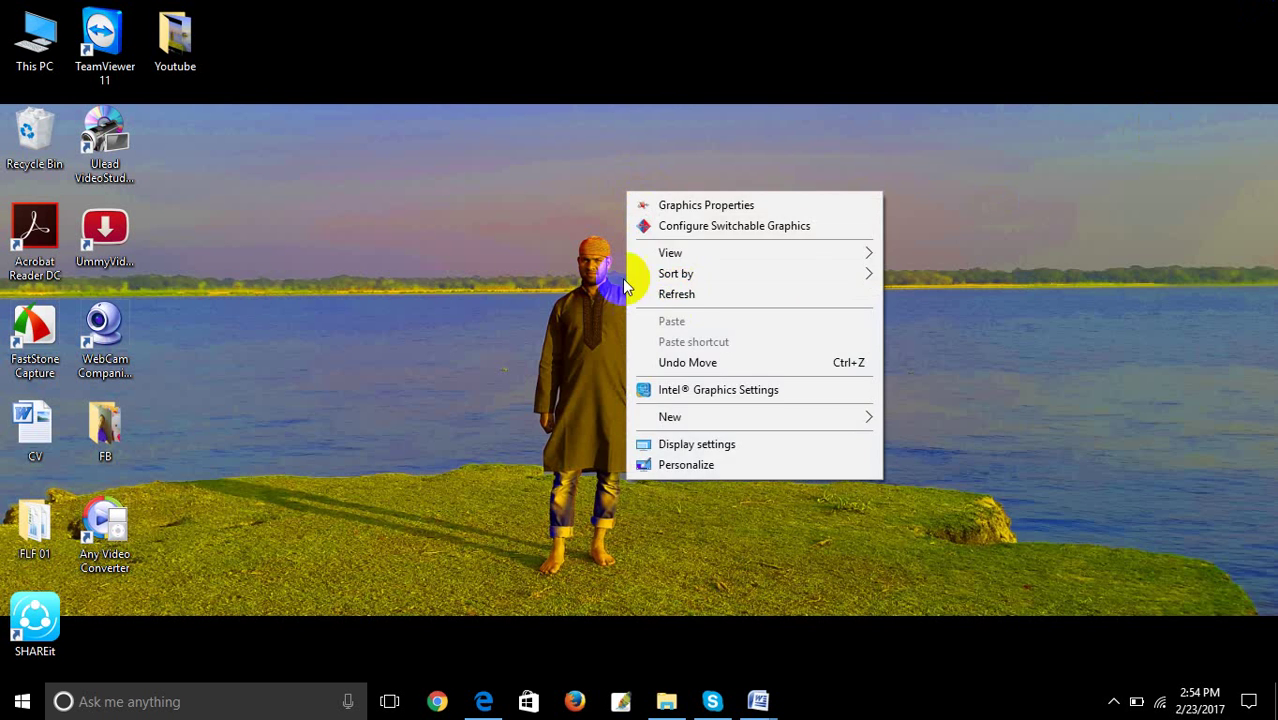
{"action": "left_click", "coordinate": [678, 292]}
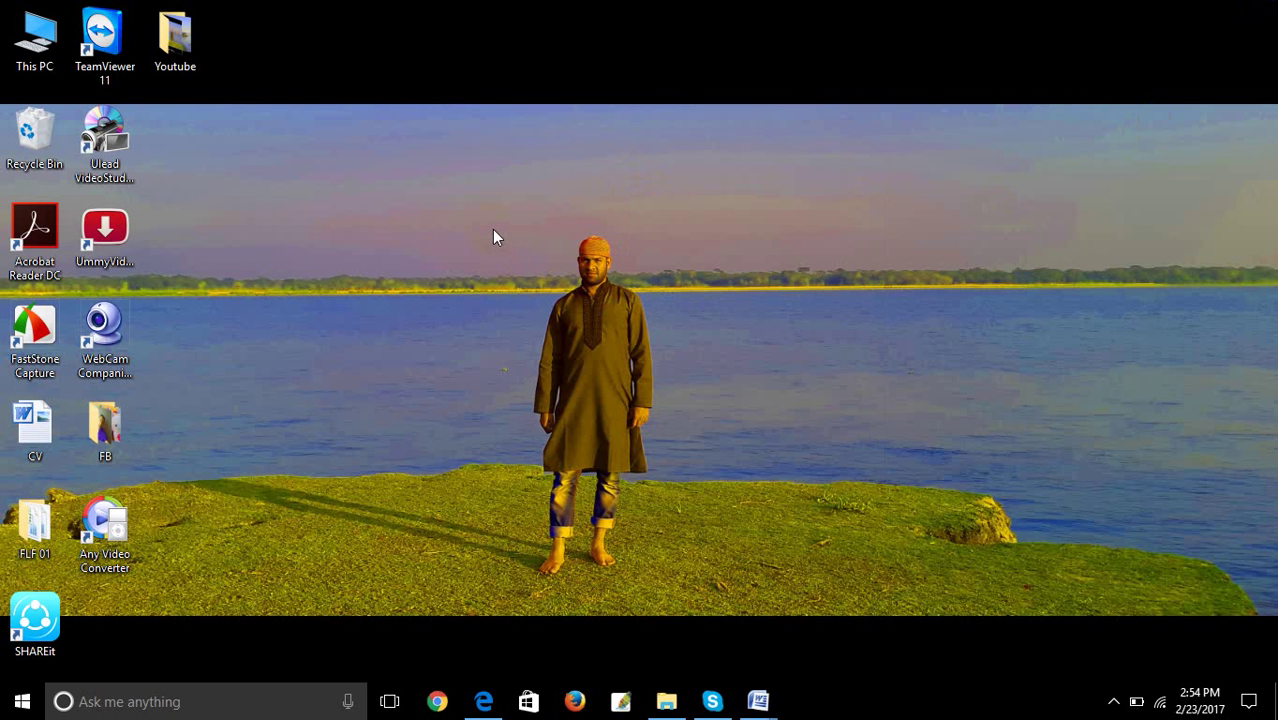